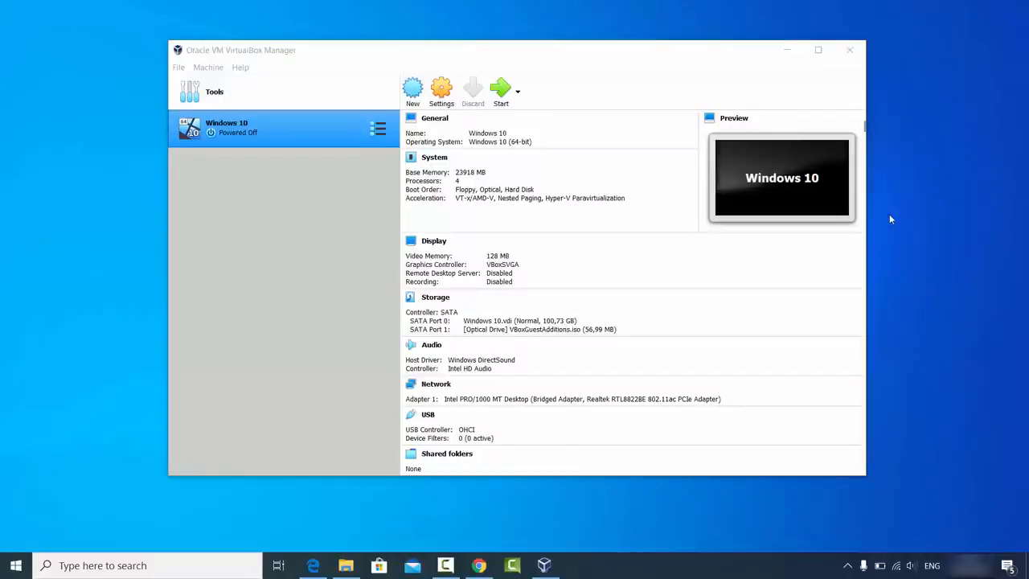
Step: Bring Chrome, showing the Google search results for 'ubuntu', to the front
click(479, 565)
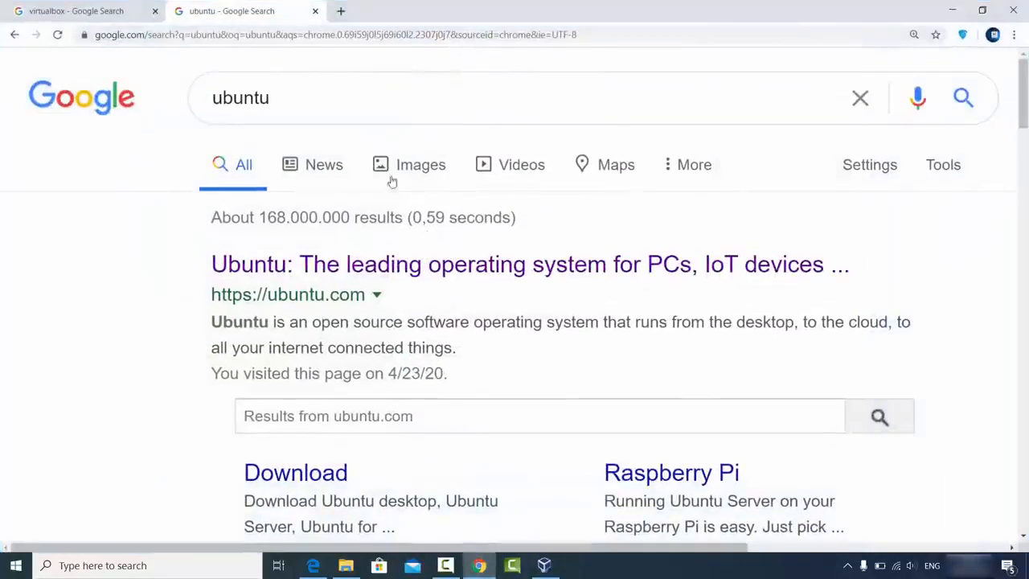
Step: Open the virtualbox.org Downloads page from the VirtualBox search results
click(53, 10)
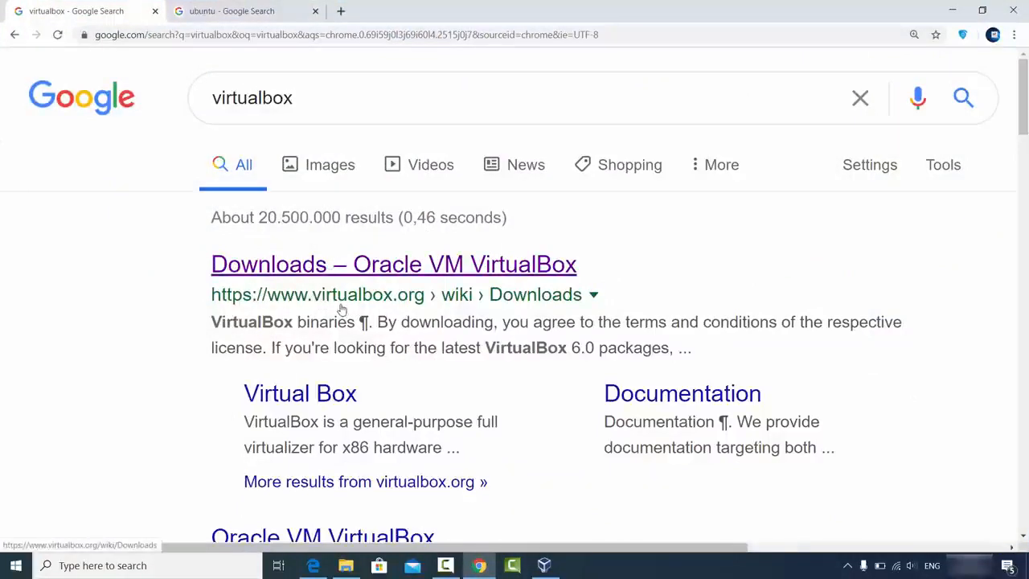
click(403, 274)
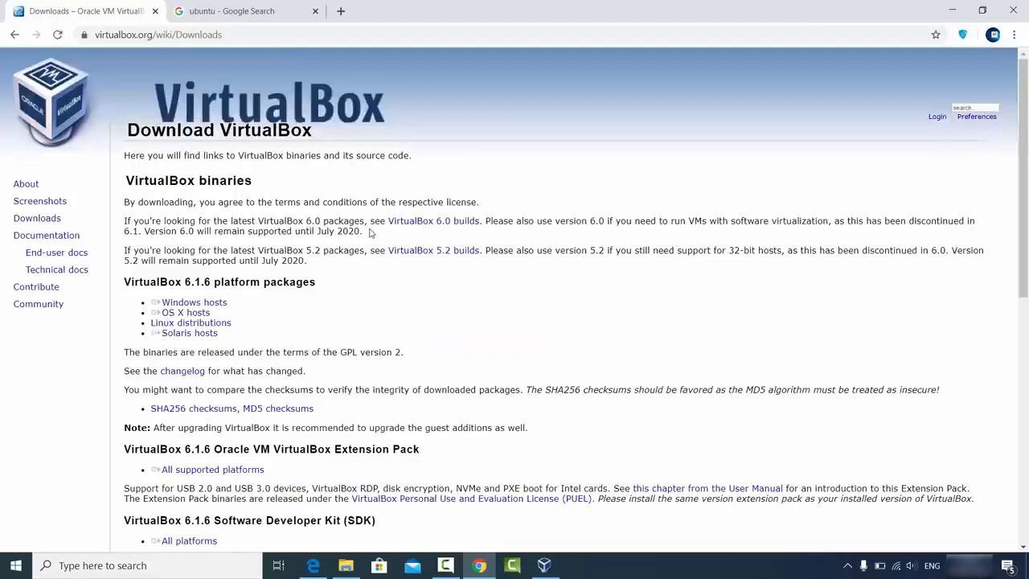
double_click(51, 223)
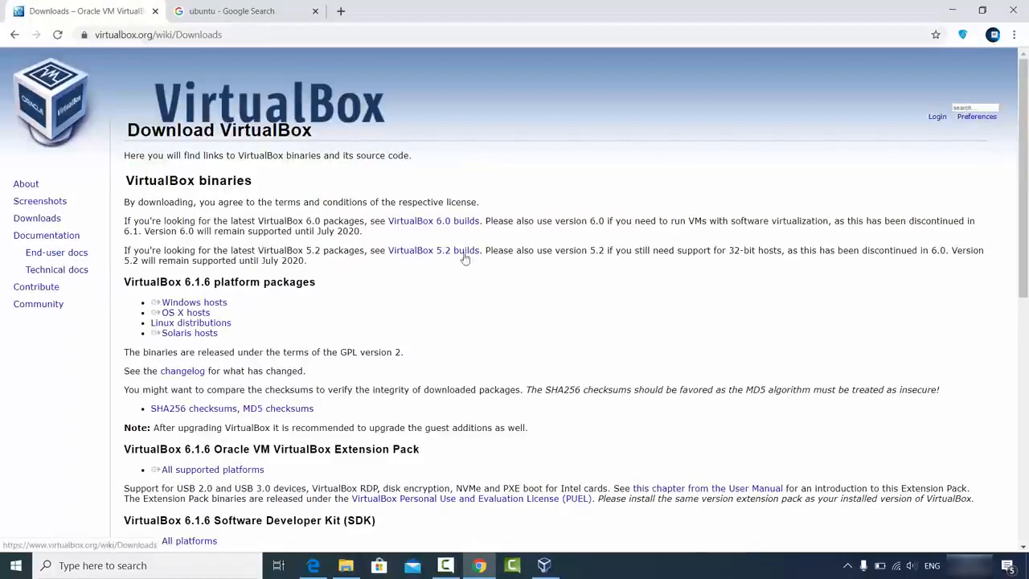
Step: Start, then cancel, the VirtualBox 6.1.6 Windows hosts installer download, and briefly minimize Chrome
triple_click(194, 304)
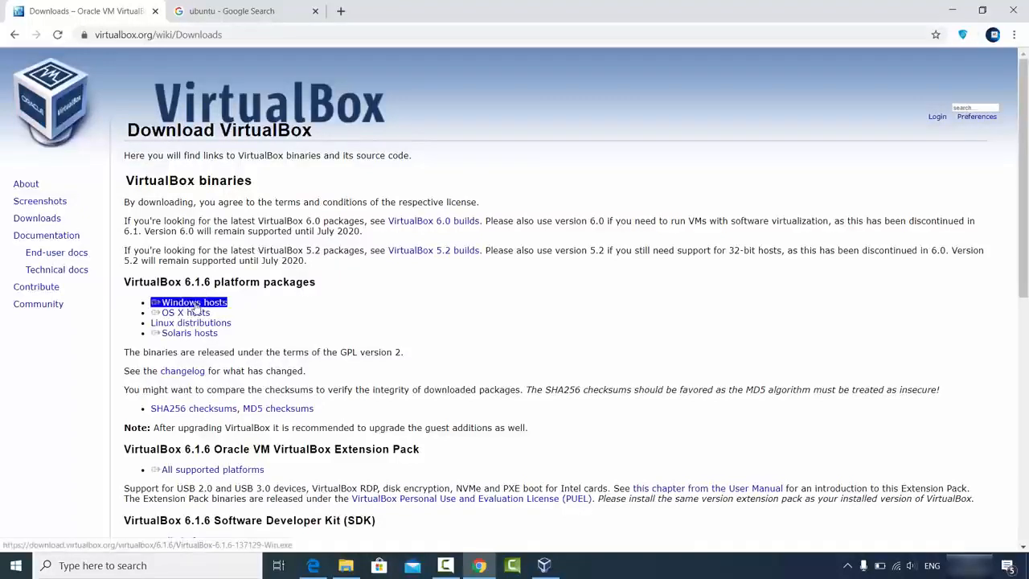
click(194, 303)
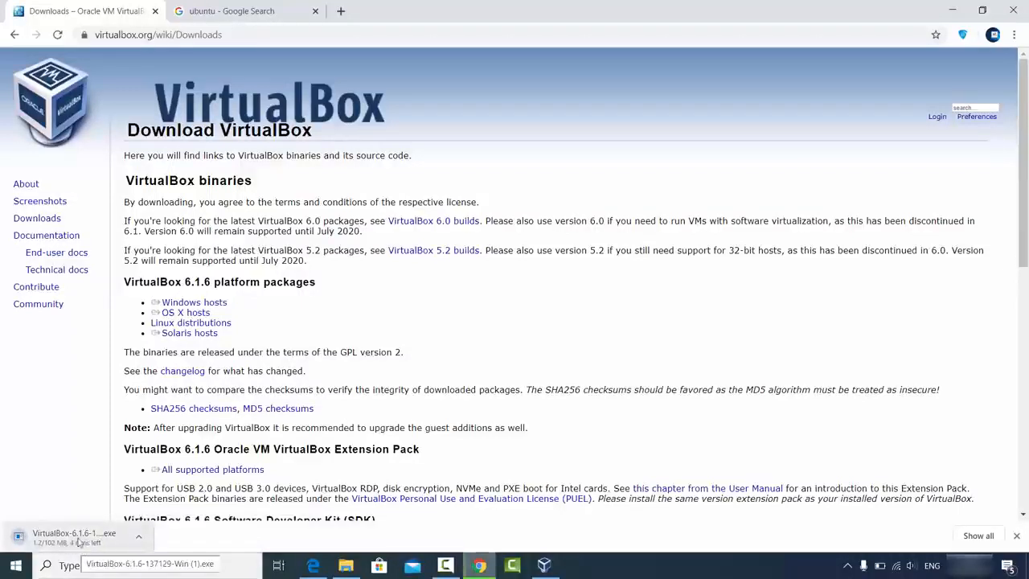
click(137, 541)
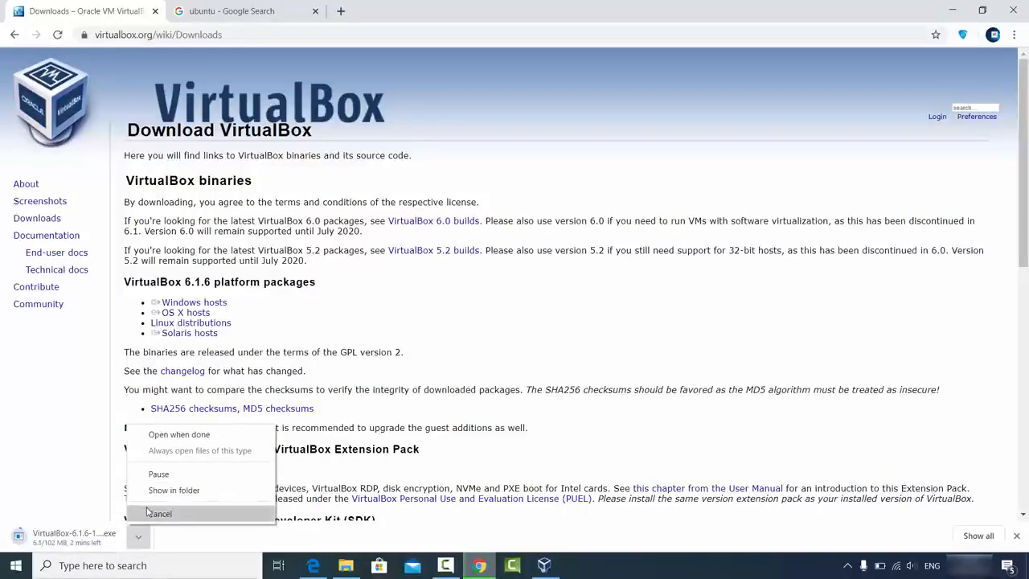
click(149, 513)
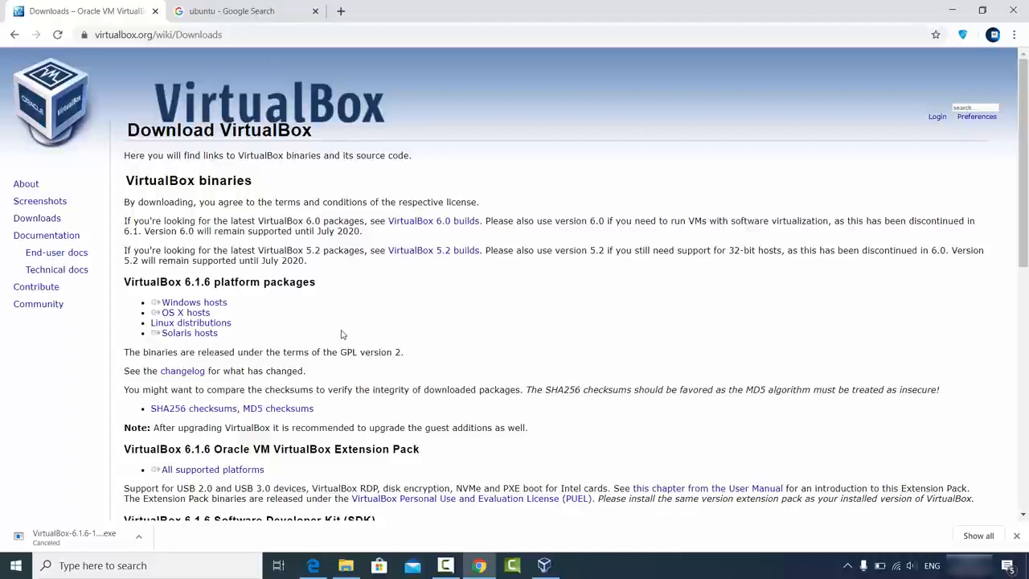
click(1017, 536)
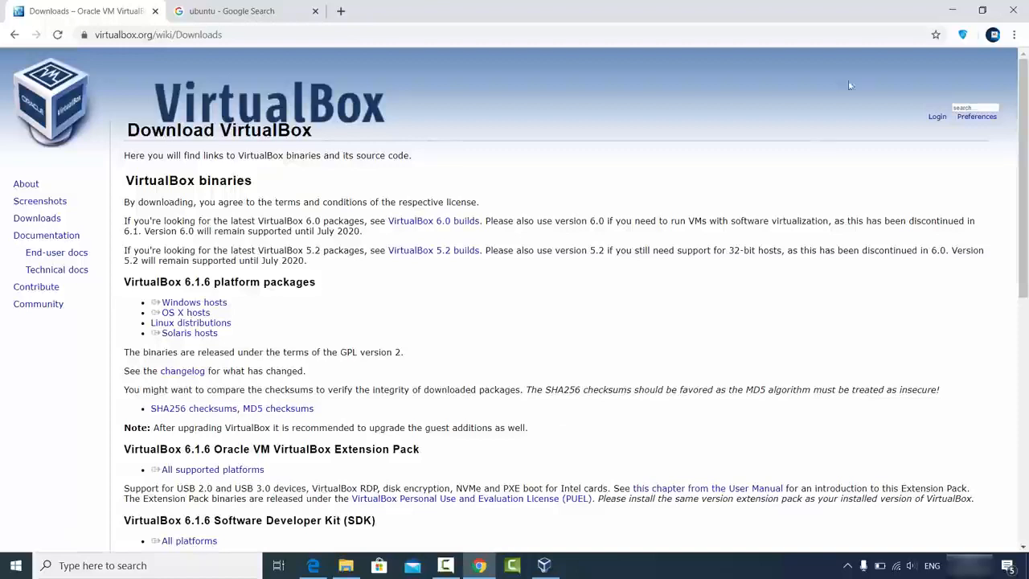
click(949, 10)
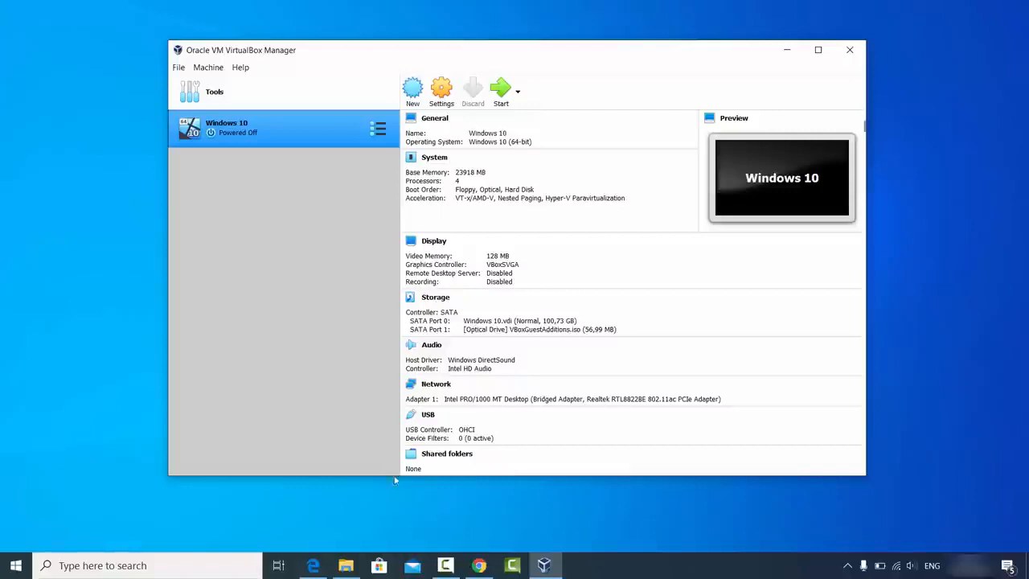
click(479, 565)
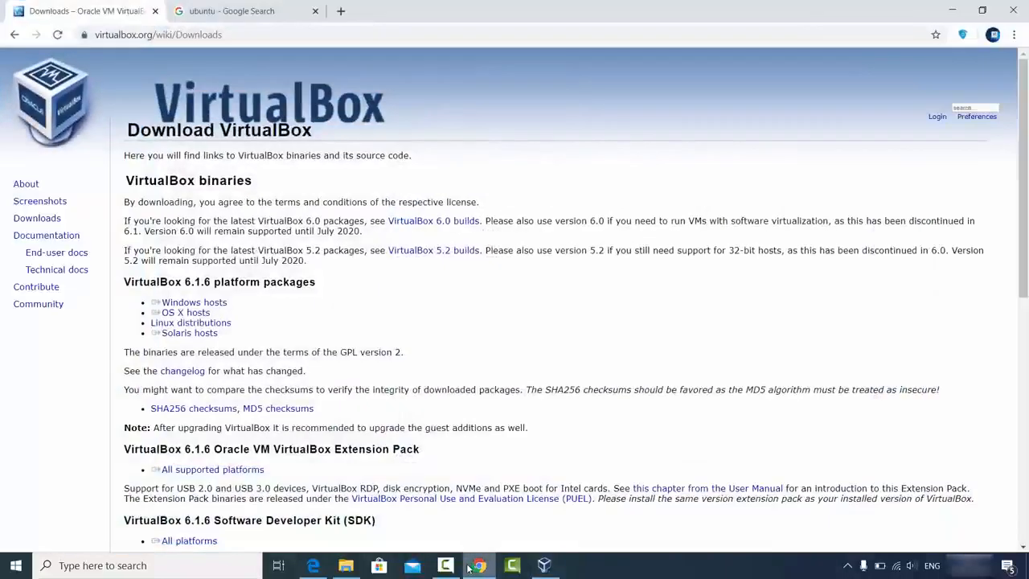
Step: Open ubuntu.com from the 'ubuntu' search results and show its Download options
click(234, 17)
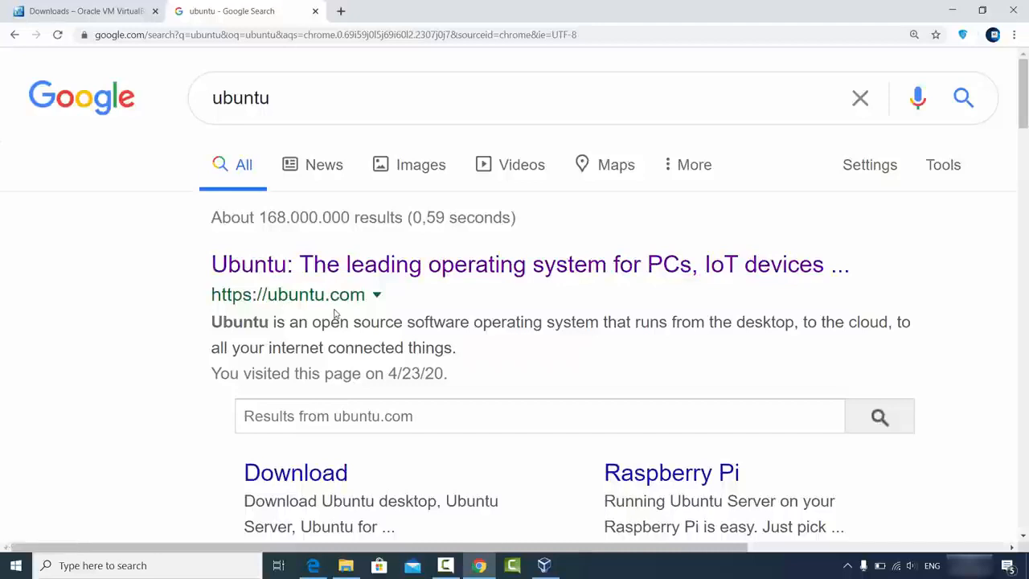
click(345, 266)
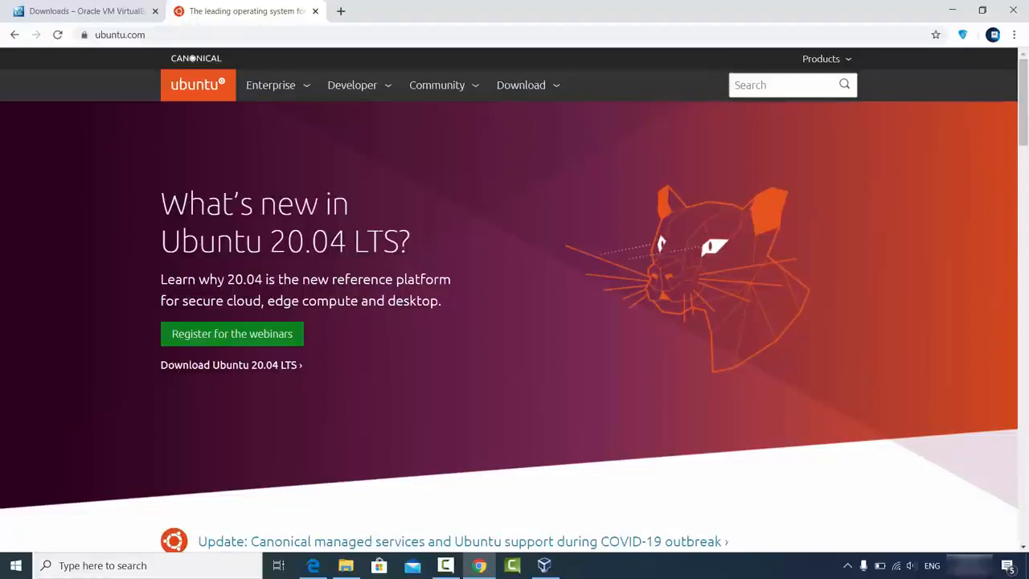
click(528, 87)
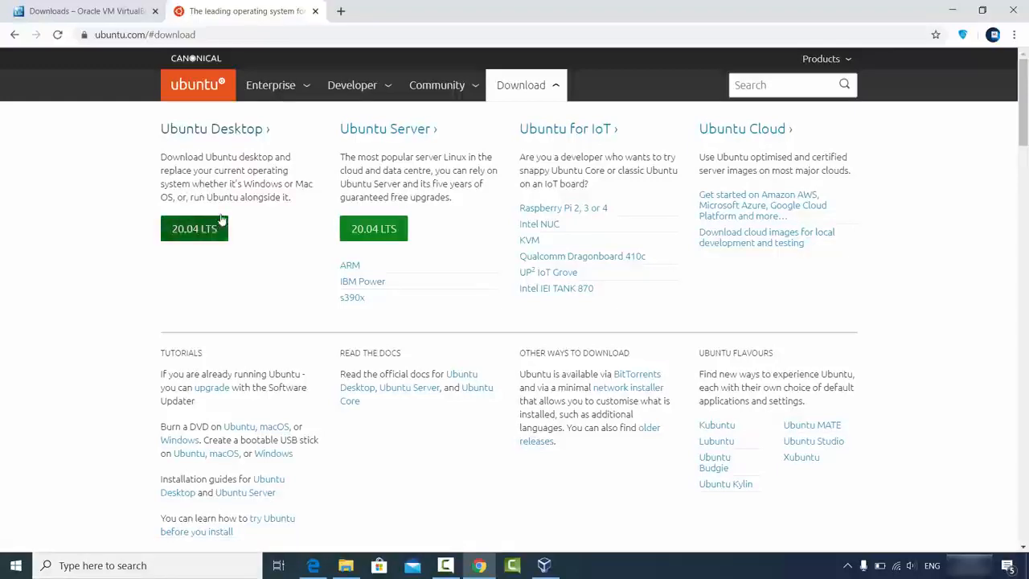
Step: Start the Ubuntu 20.04 LTS desktop download, then cancel it
click(213, 130)
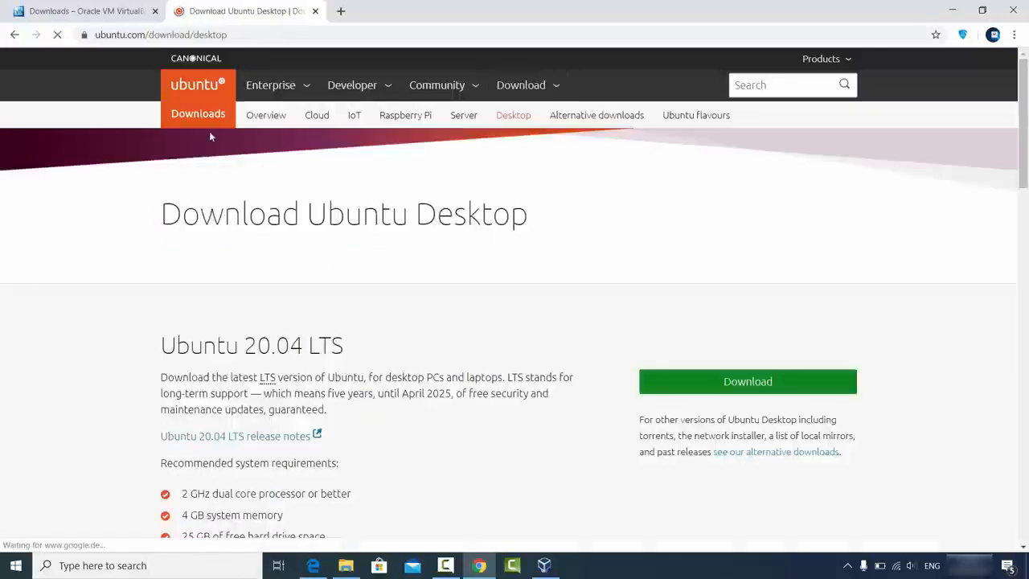
scroll(346, 292, down, 1)
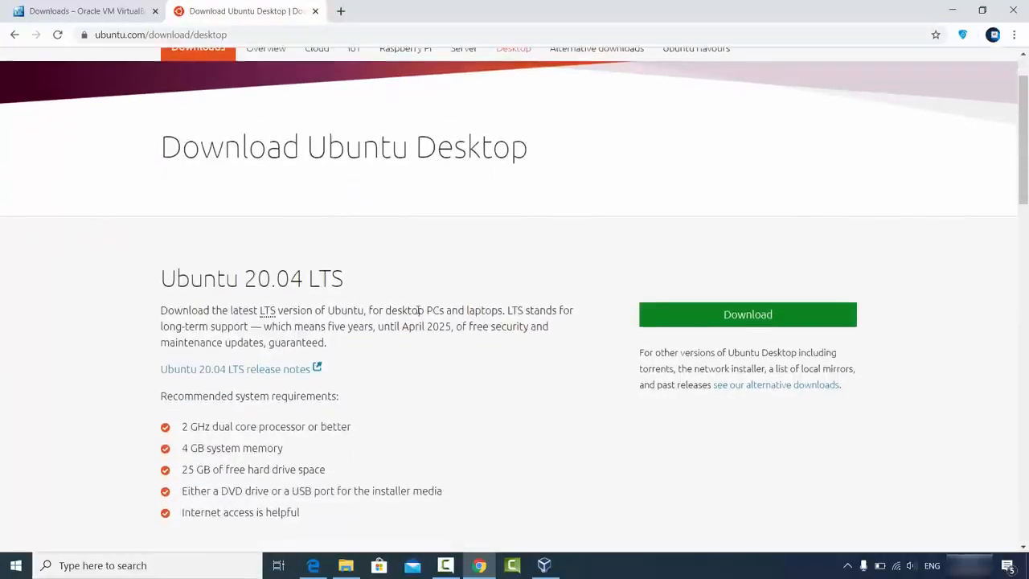
click(696, 320)
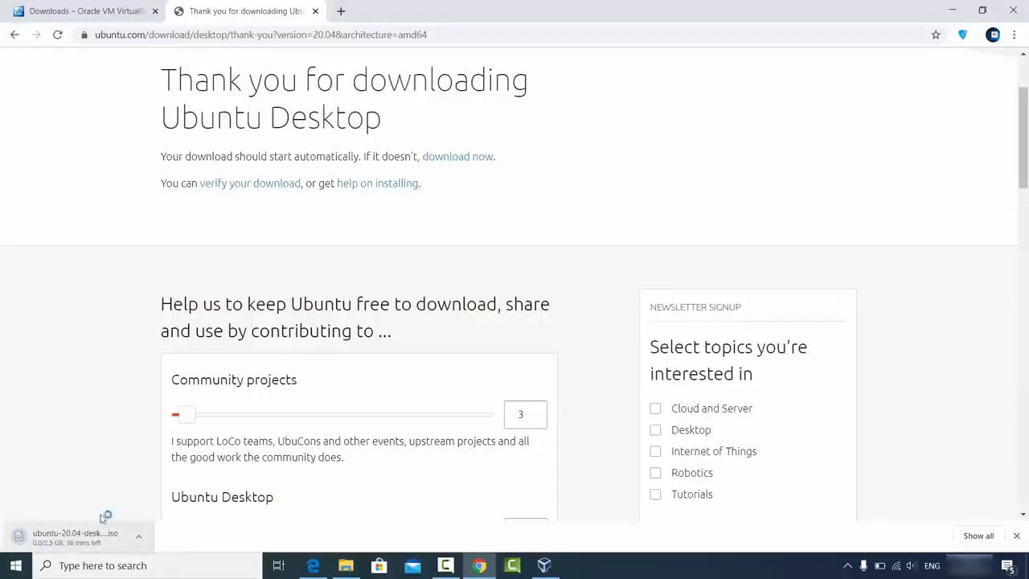
scroll(151, 405, down, 3)
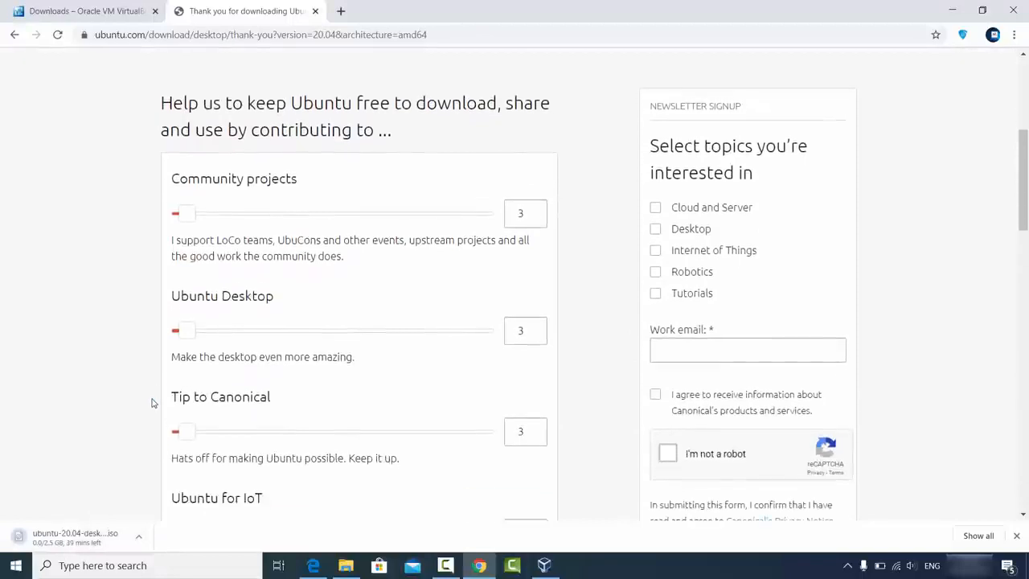
click(139, 534)
click(141, 514)
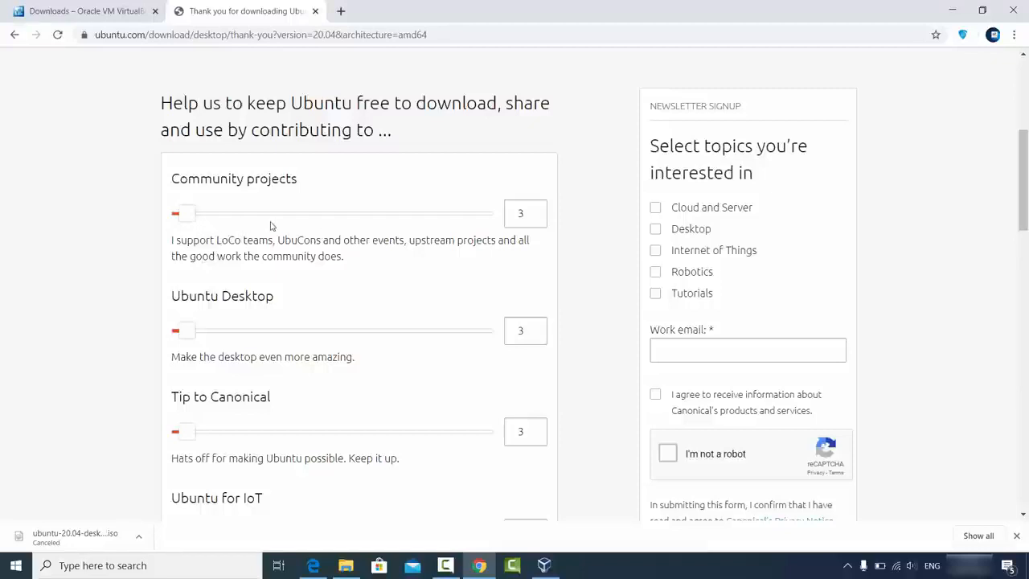
Step: Show the D:\Videos\Ubuntu folder holding ubuntu-20.04-desktop-amd64.iso in File Explorer
scroll(271, 232, down, 1)
scroll(271, 232, down, 1)
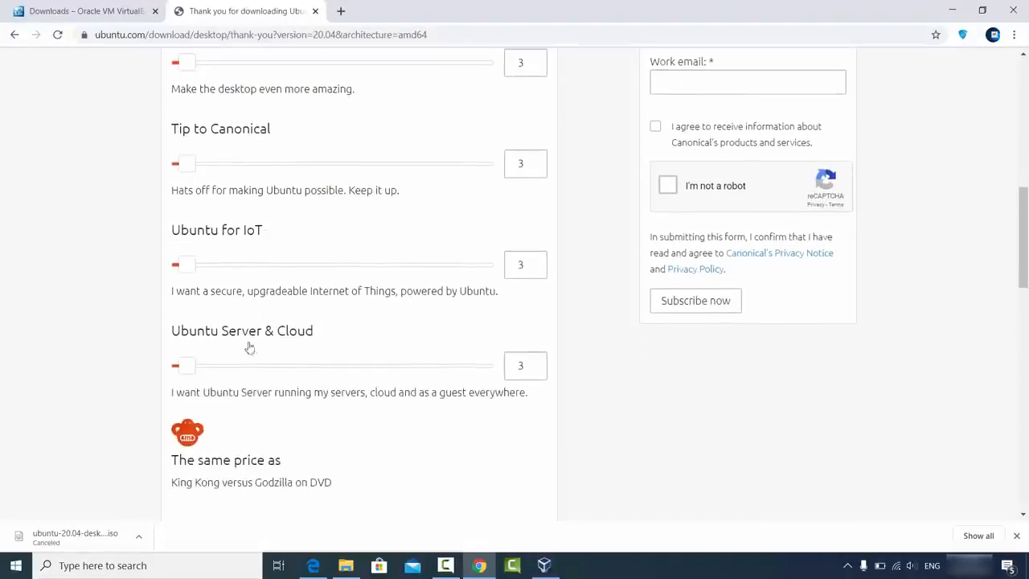
scroll(309, 321, down, 2)
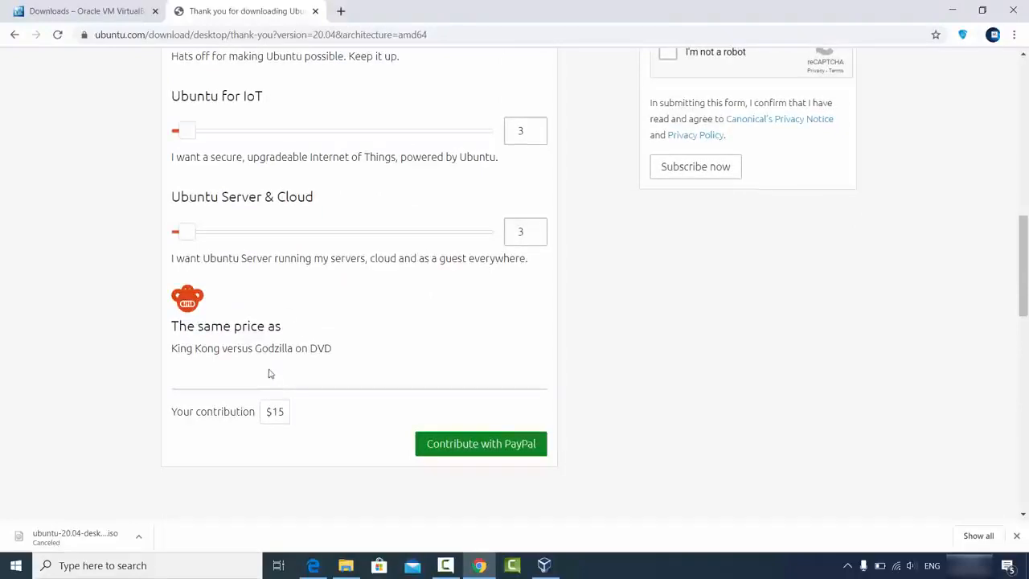
click(951, 9)
click(346, 565)
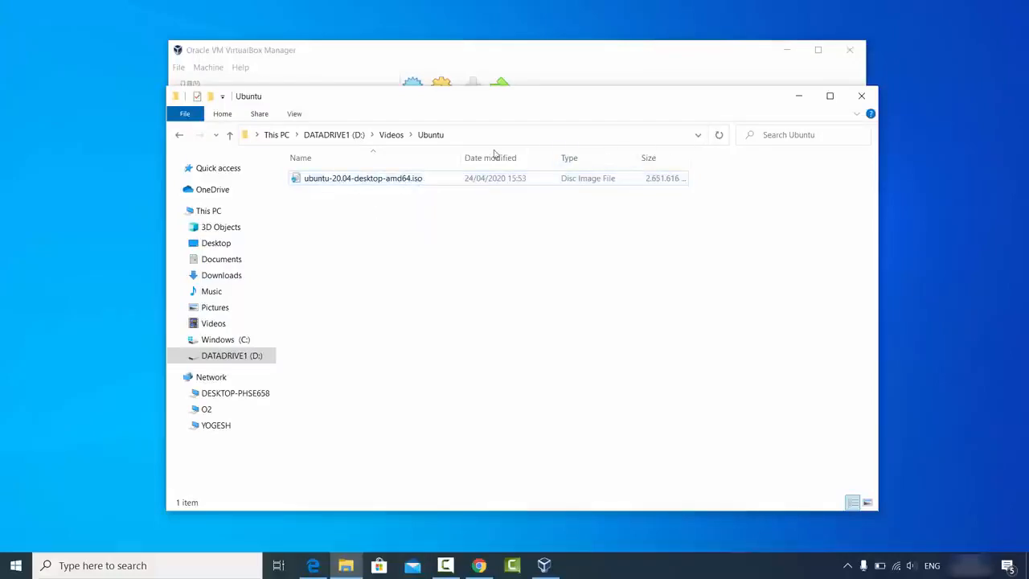
Step: Minimize the Ubuntu folder window so VirtualBox Manager is in front
click(798, 98)
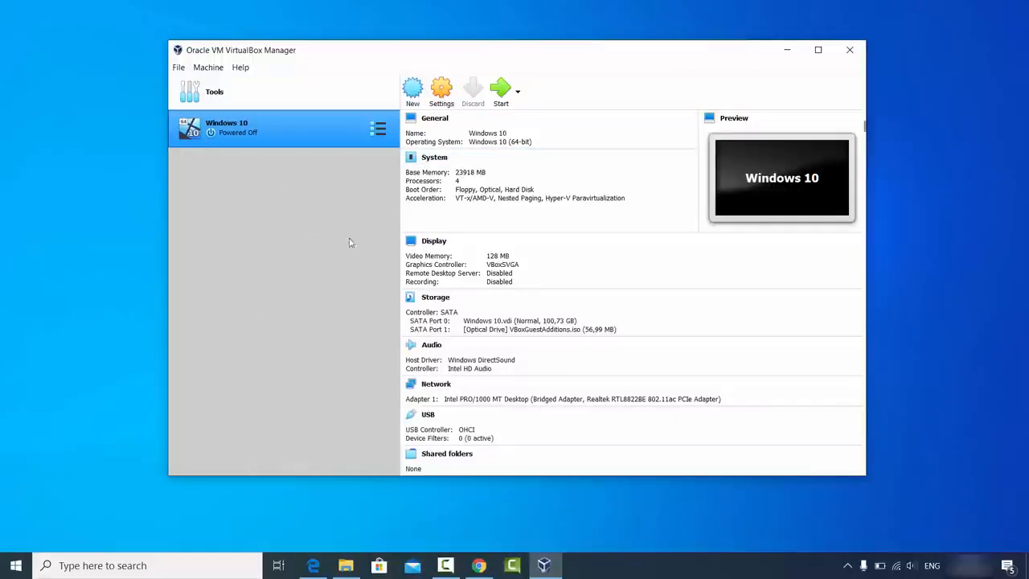
Step: Create a new machine named 'Ubuntu 20.04', detected as Linux / Ubuntu (64-bit)
click(413, 94)
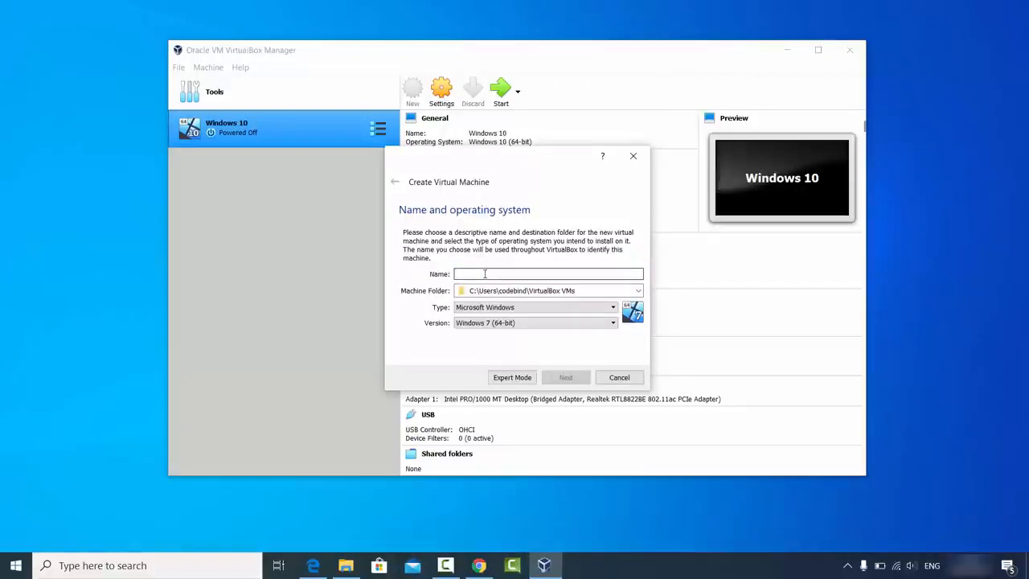
text(U)
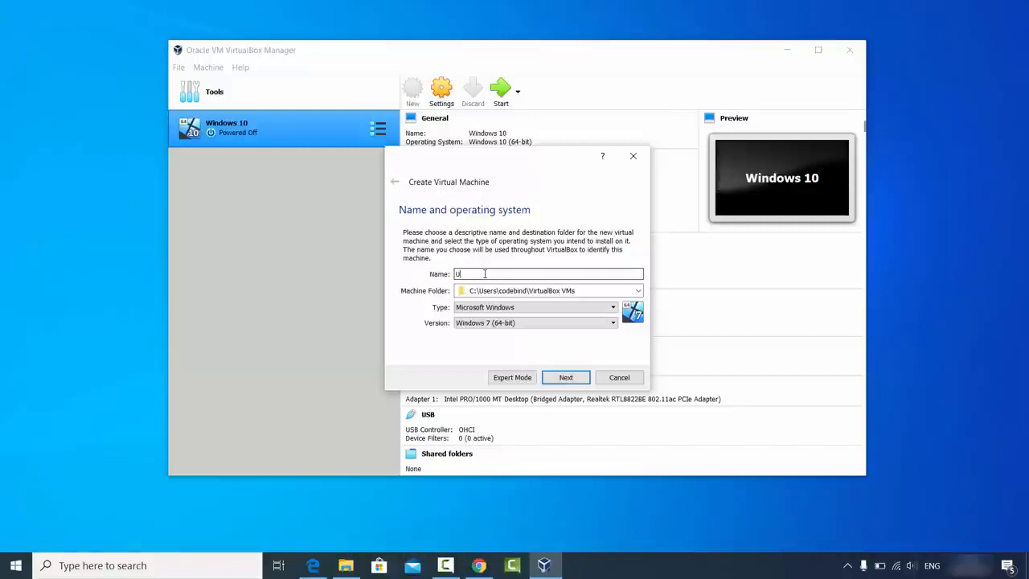
text(buntu)
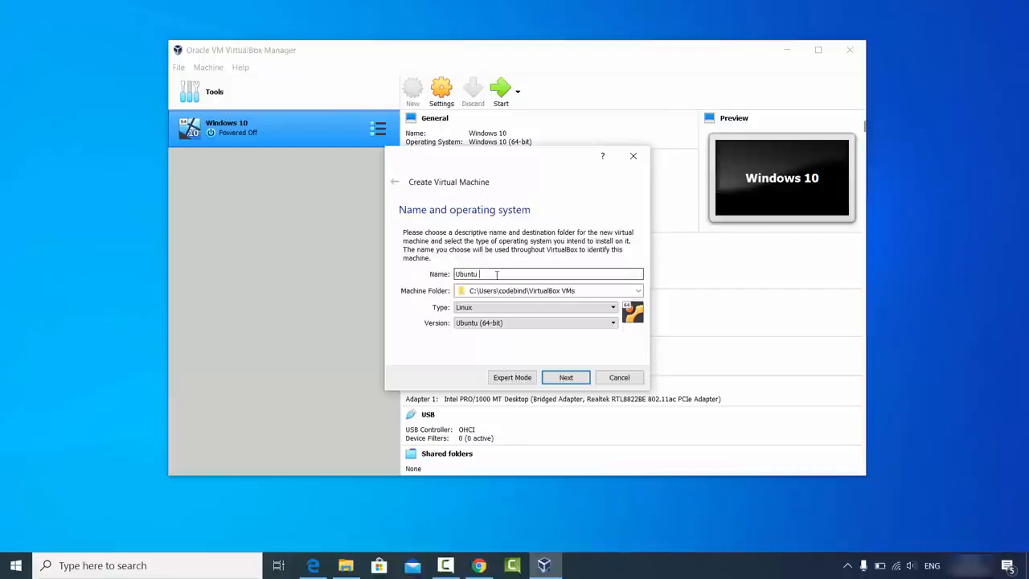
text(20.04)
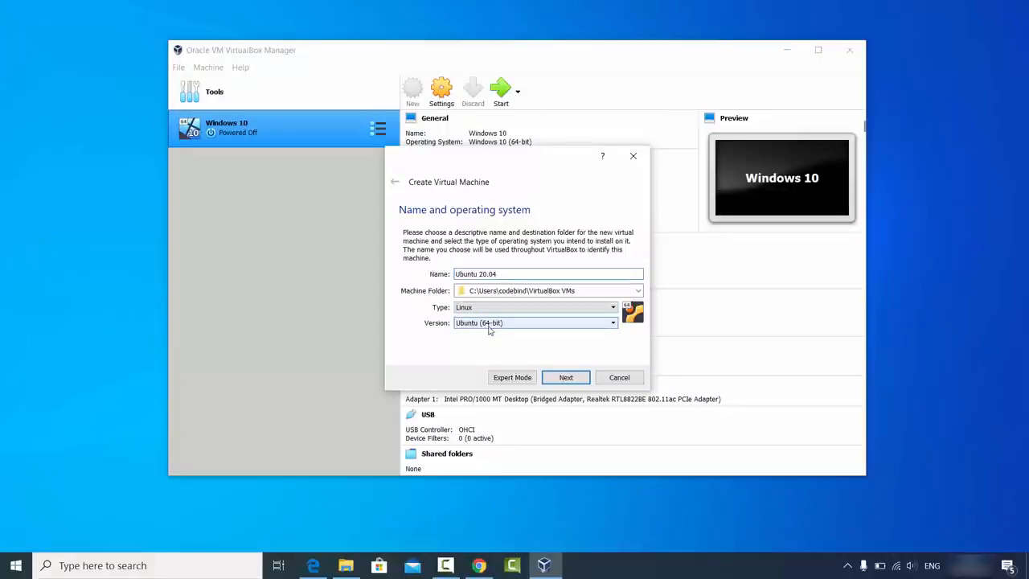
click(346, 565)
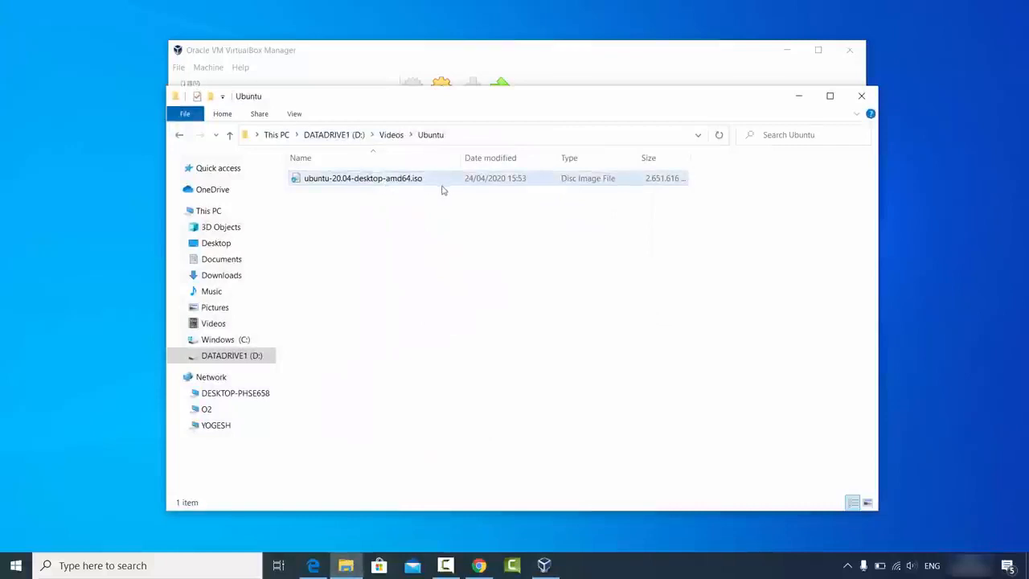
Step: Minimize File Explorer to return to the Create Virtual Machine wizard
click(796, 96)
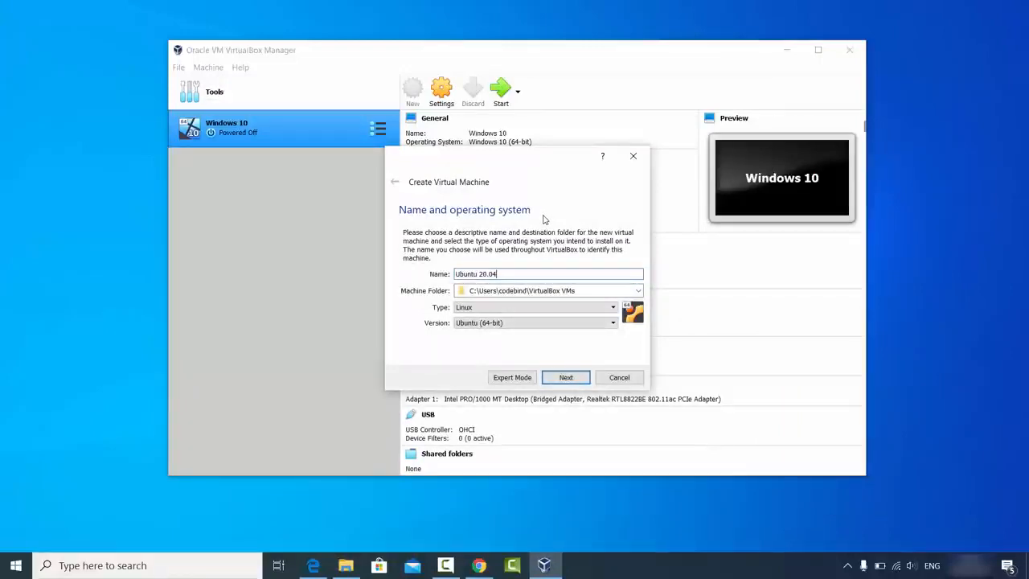
Step: Keep the version at Ubuntu (64-bit) and move on to the memory size step
click(495, 323)
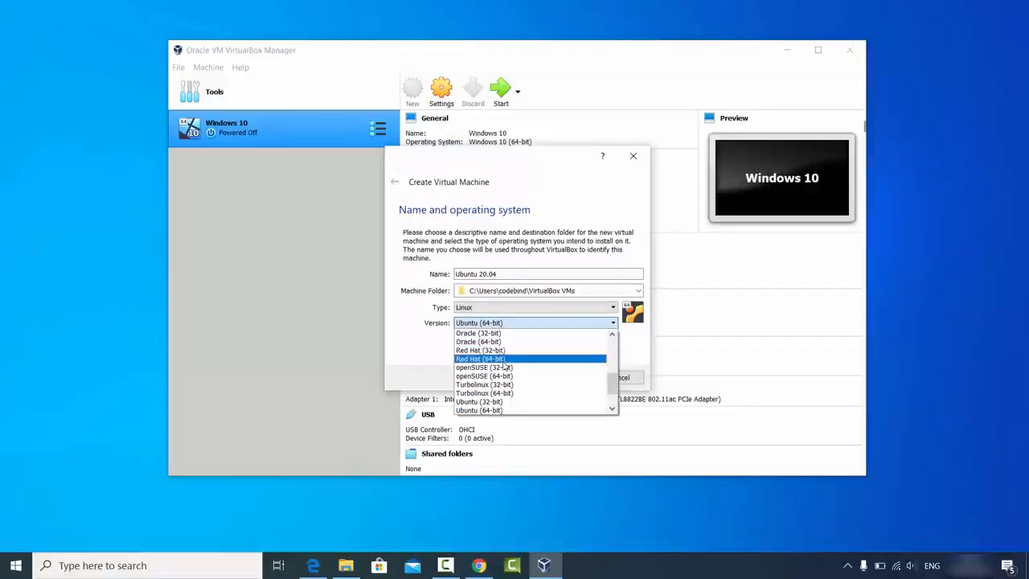
scroll(503, 361, down, 1)
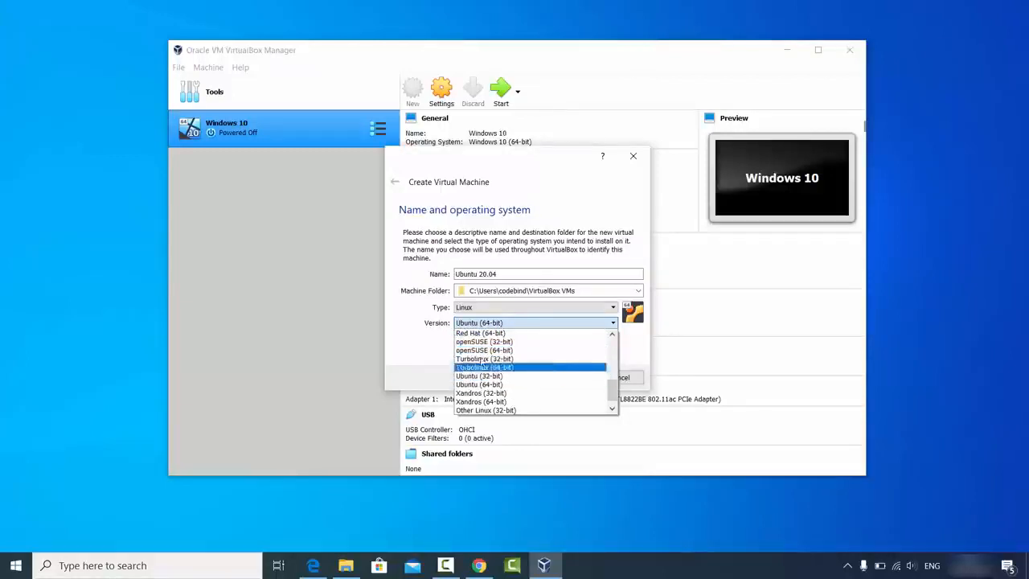
scroll(488, 392, down, 1)
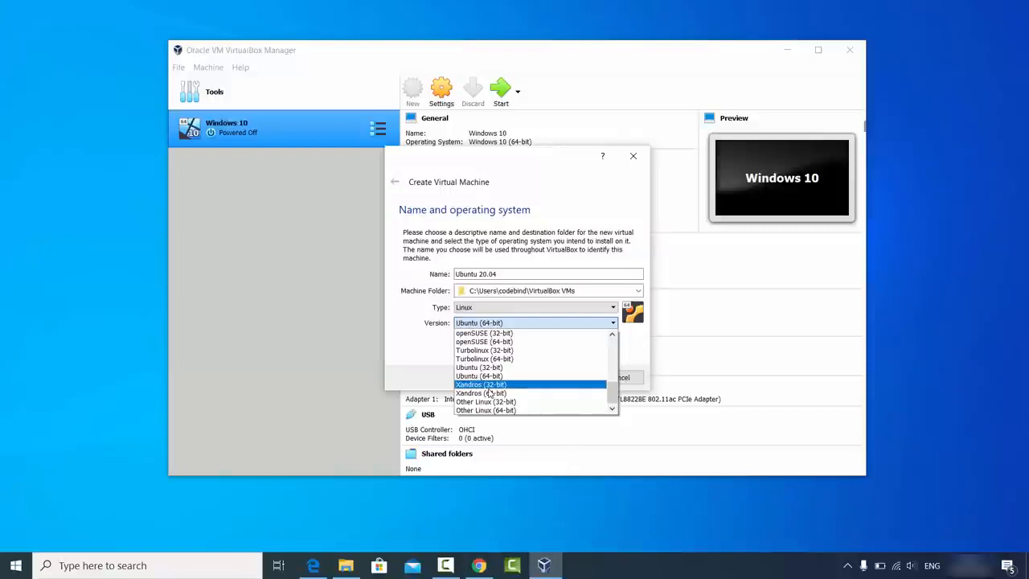
click(430, 366)
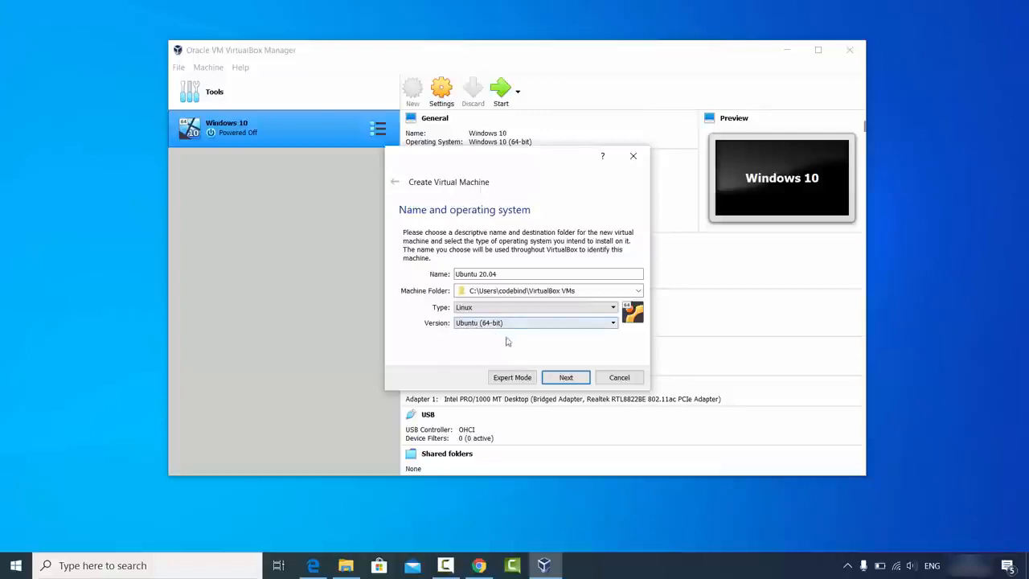
click(555, 380)
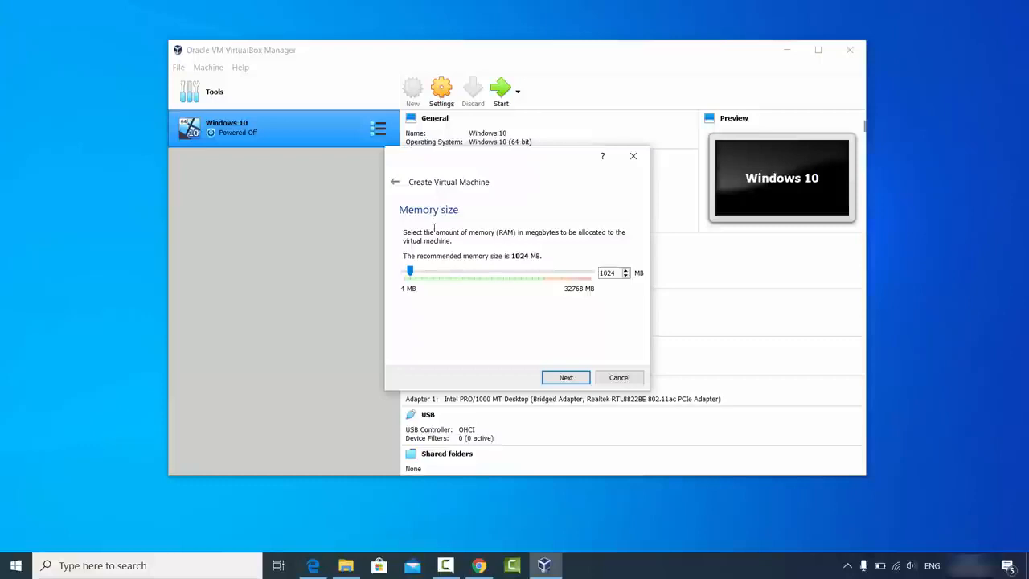
Step: Give the Ubuntu 20.04 machine 24483 MB of memory and continue to the hard disk step
drag(410, 271, 546, 279)
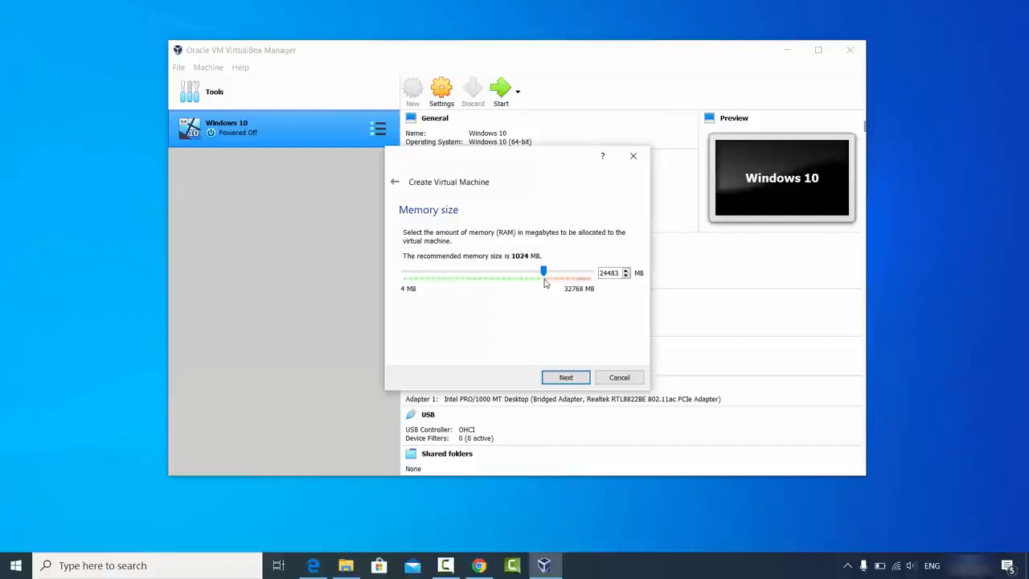
click(563, 377)
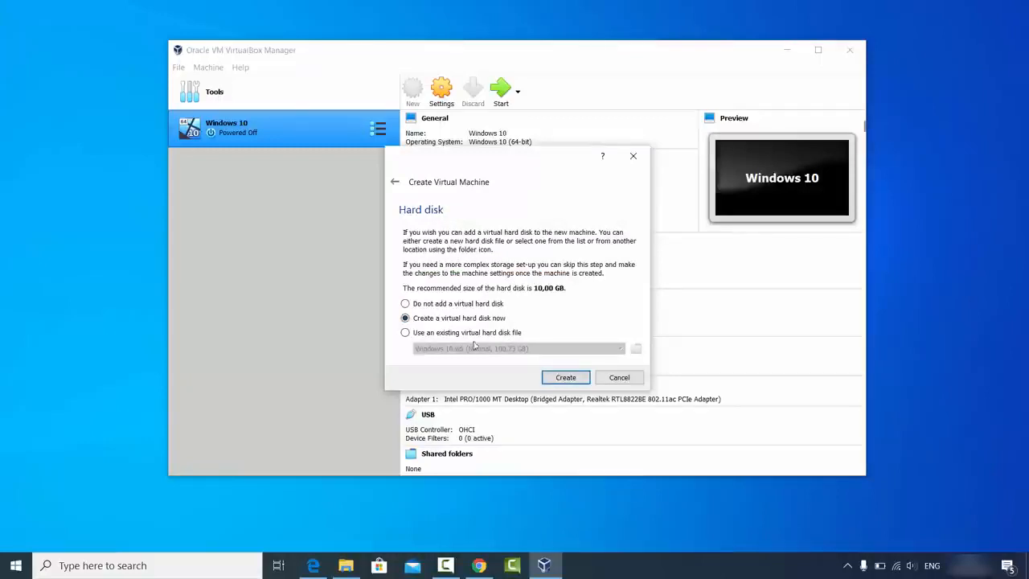
Step: Create a new VDI virtual hard disk and reach the dynamically allocated storage option
click(557, 378)
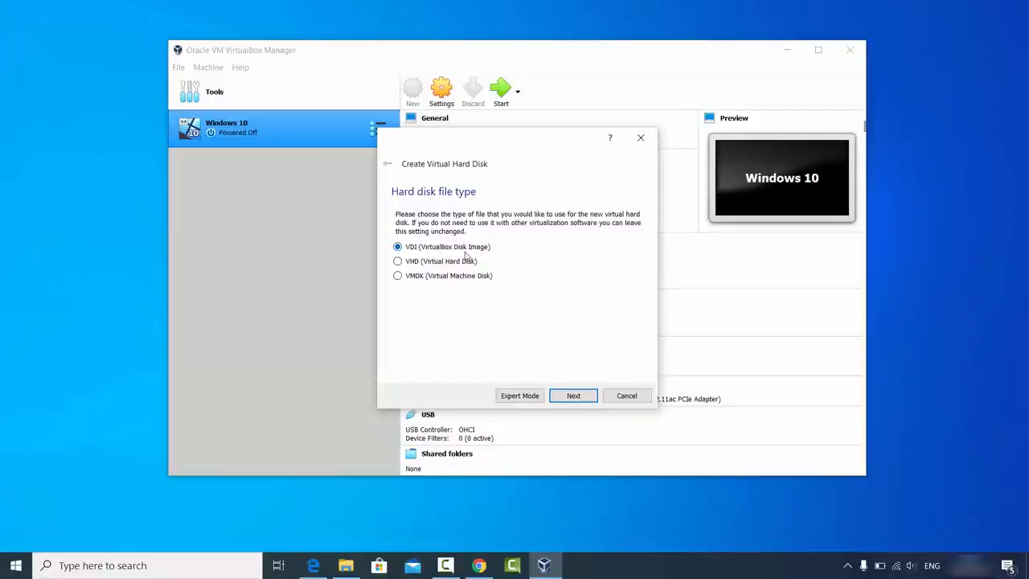
click(569, 395)
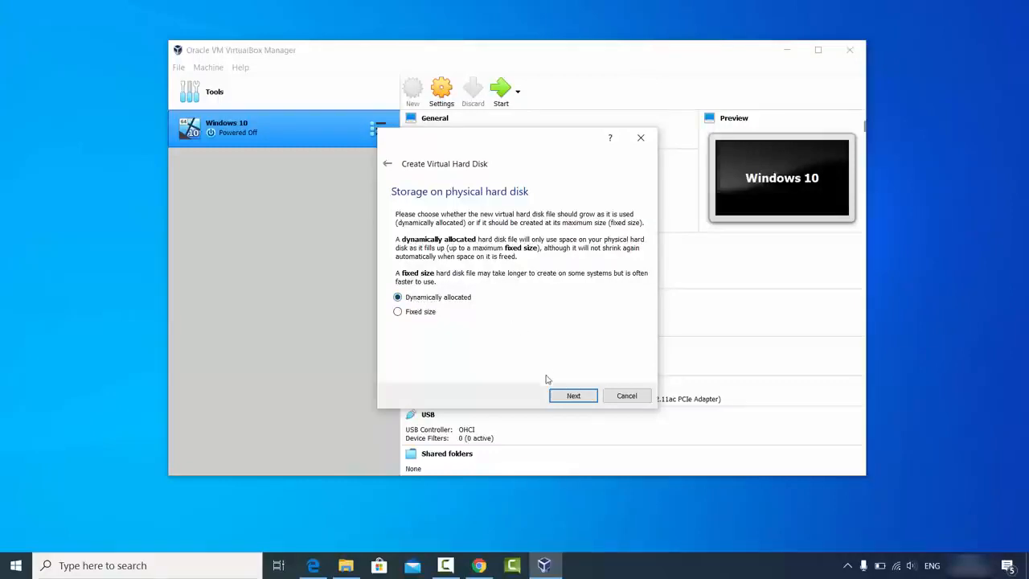
Step: Keep dynamic allocation, enlarge the Ubuntu 20.04.vdi disk to 100,73 GB and create the machine
click(570, 395)
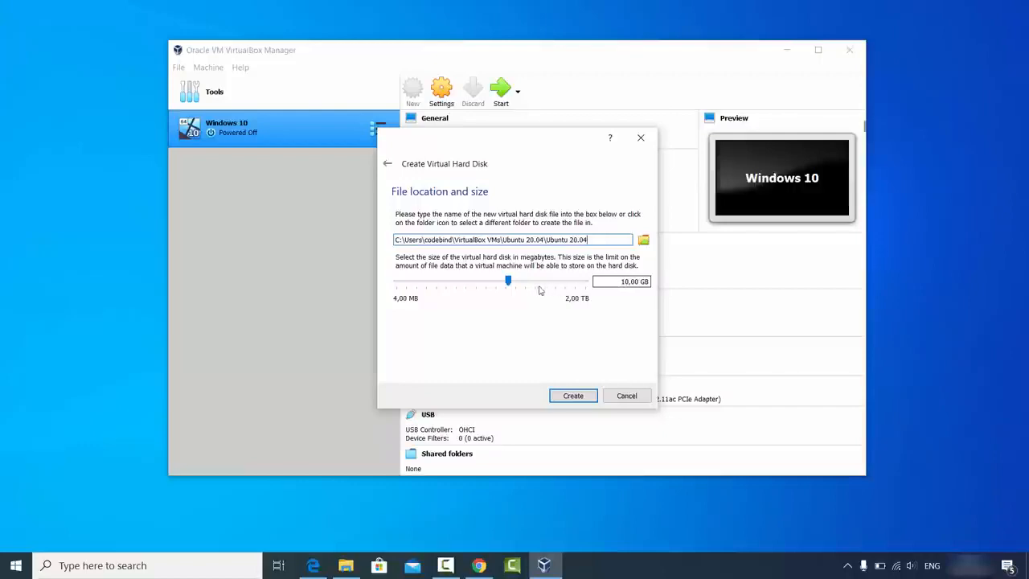
drag(512, 285, 544, 283)
click(568, 398)
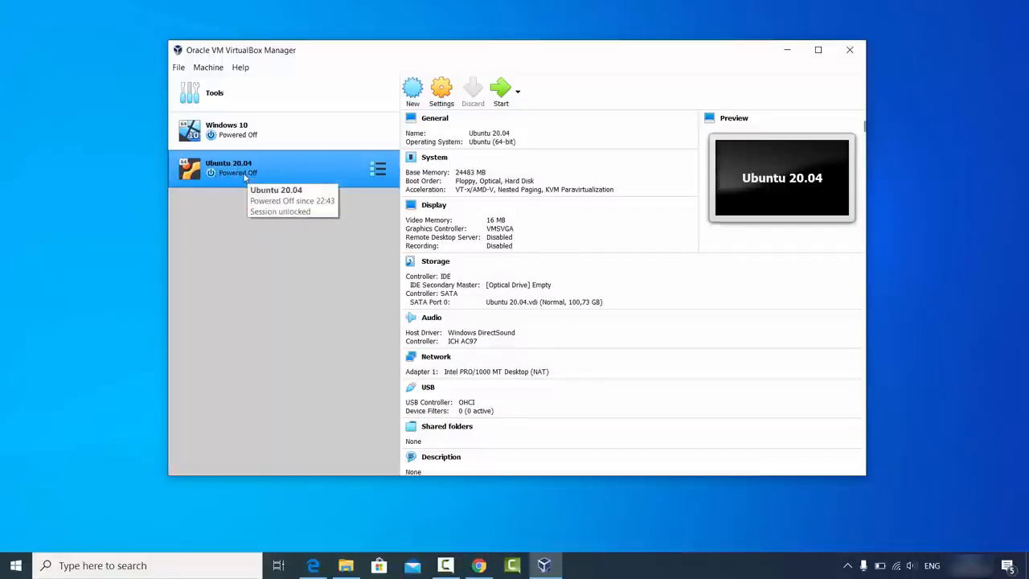
Step: Set Shared Clipboard and Drag'n'Drop to Bidirectional, then review the Description and Disk Encryption tabs
click(439, 98)
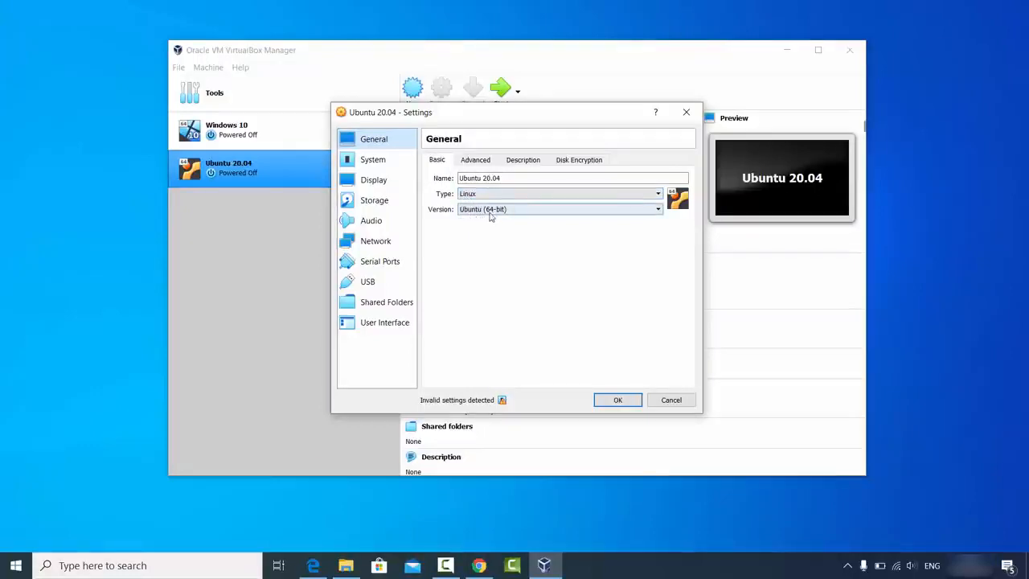
click(474, 161)
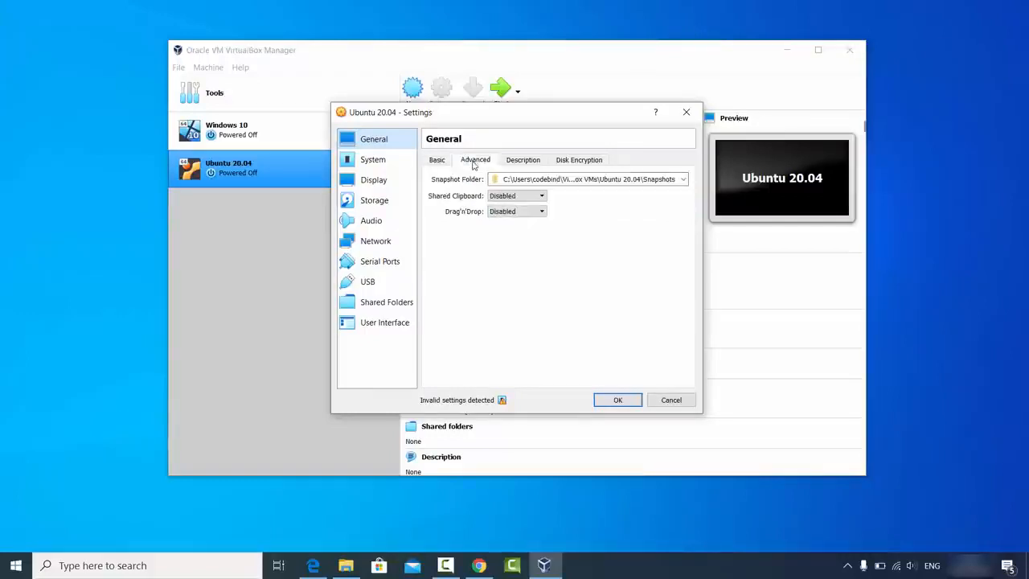
click(499, 200)
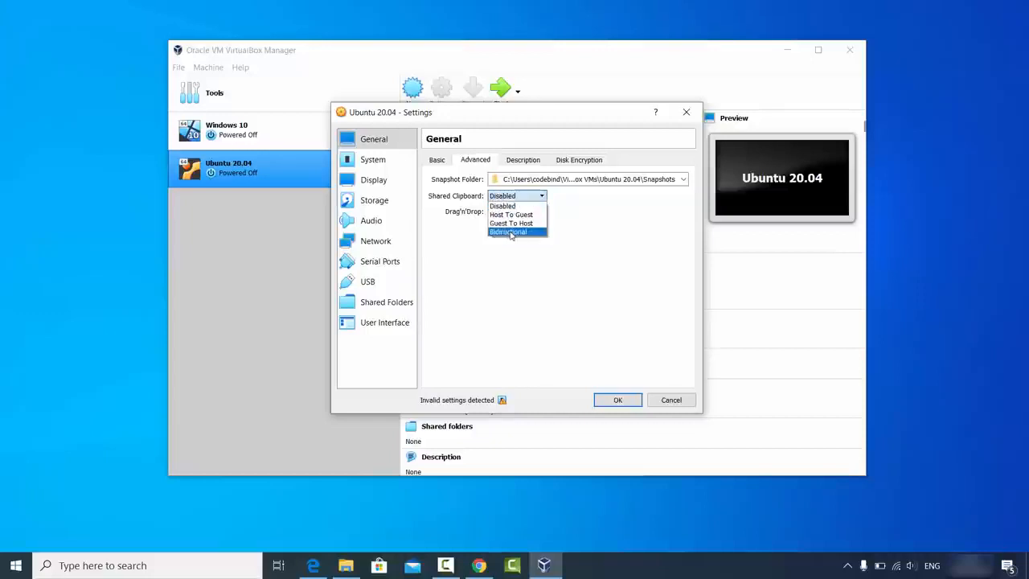
click(509, 232)
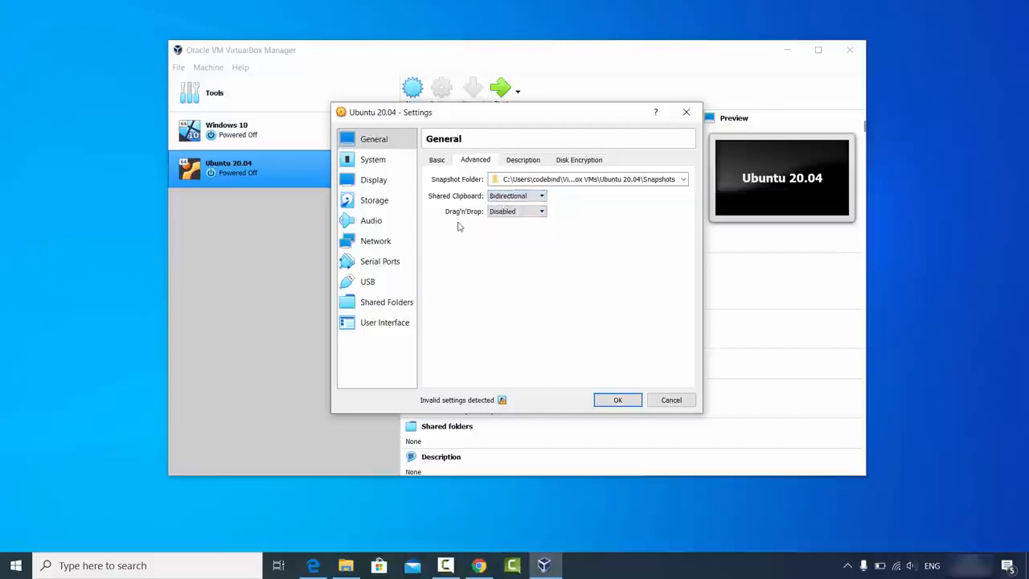
click(493, 213)
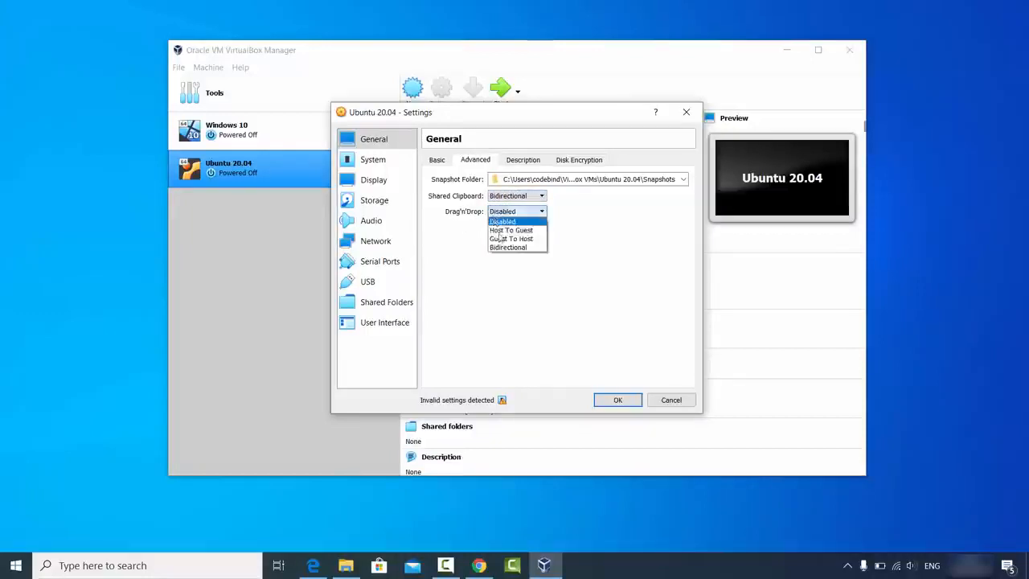
click(501, 246)
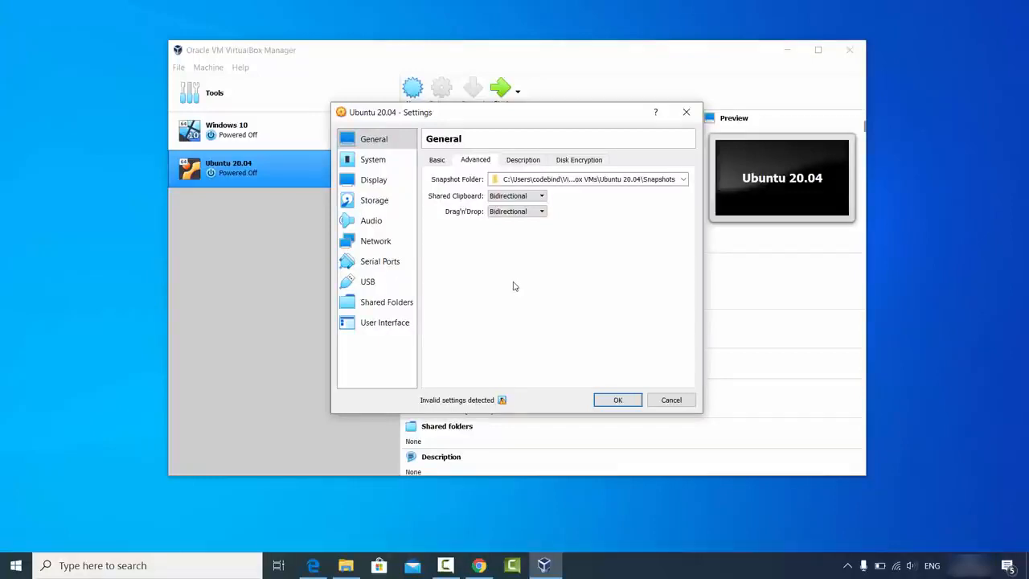
click(520, 164)
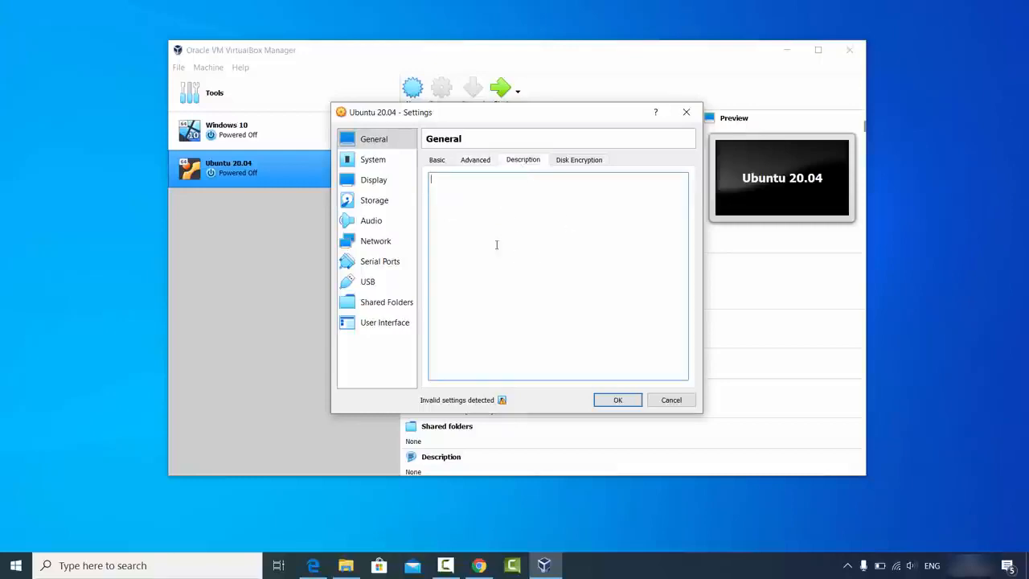
click(570, 161)
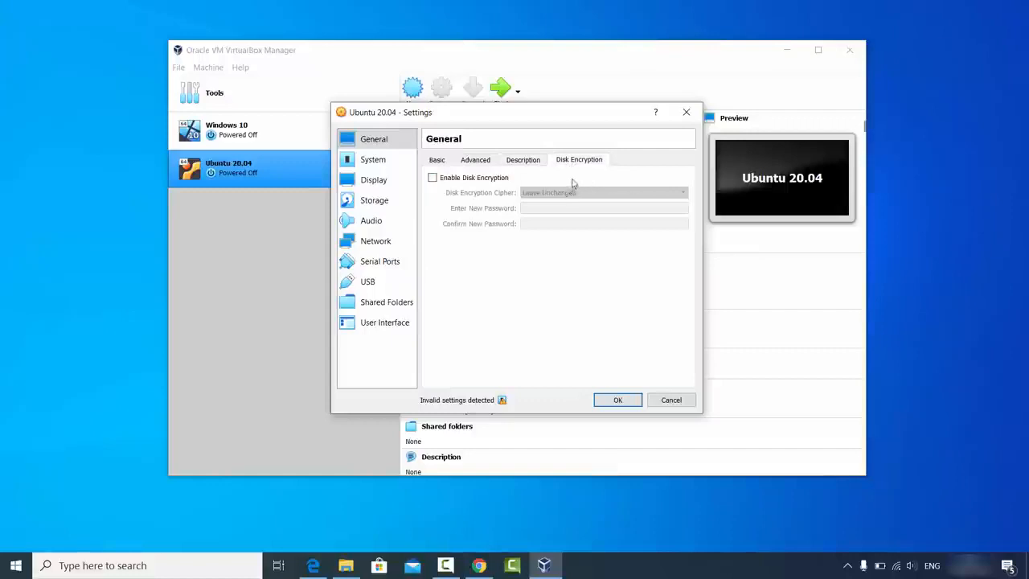
Step: Give Ubuntu 20.04 4 processors under System > Processor, then go to Display settings
click(364, 164)
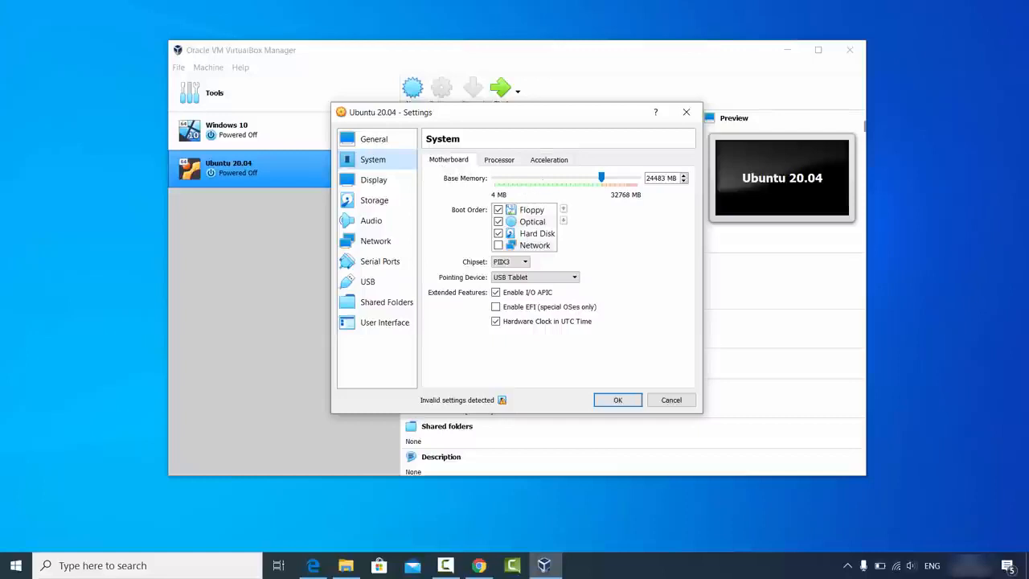
click(501, 161)
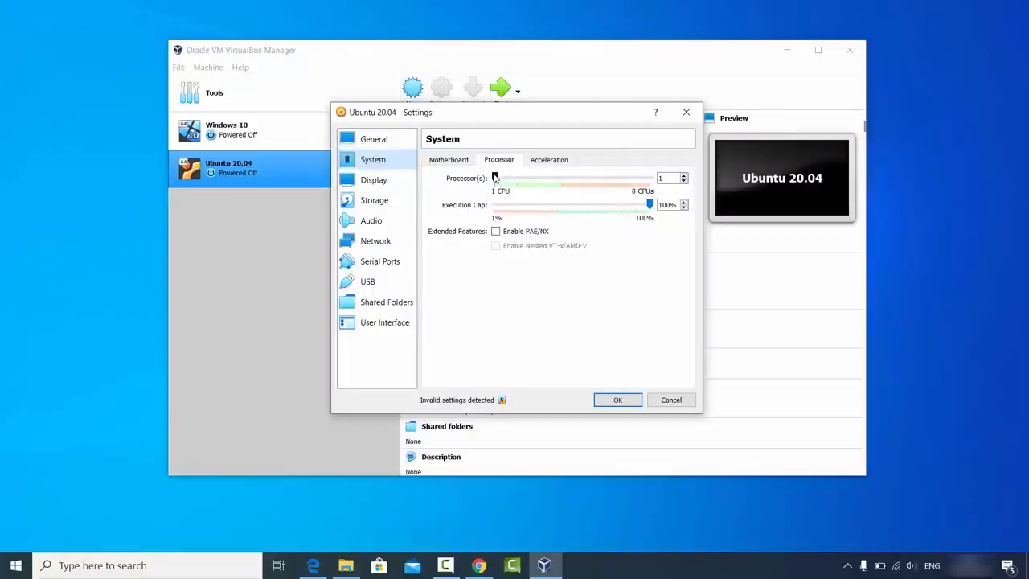
drag(495, 177, 558, 182)
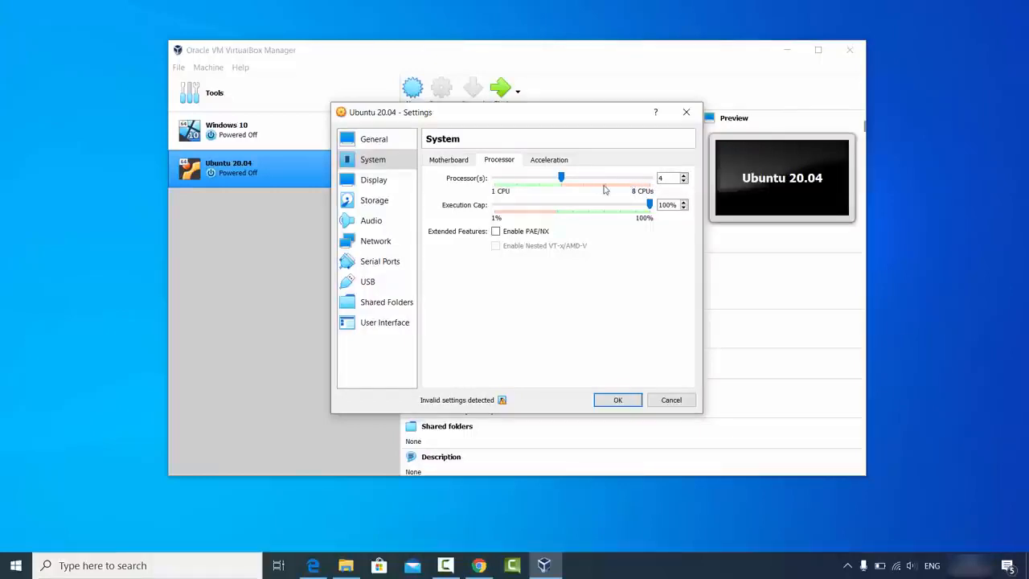
click(391, 181)
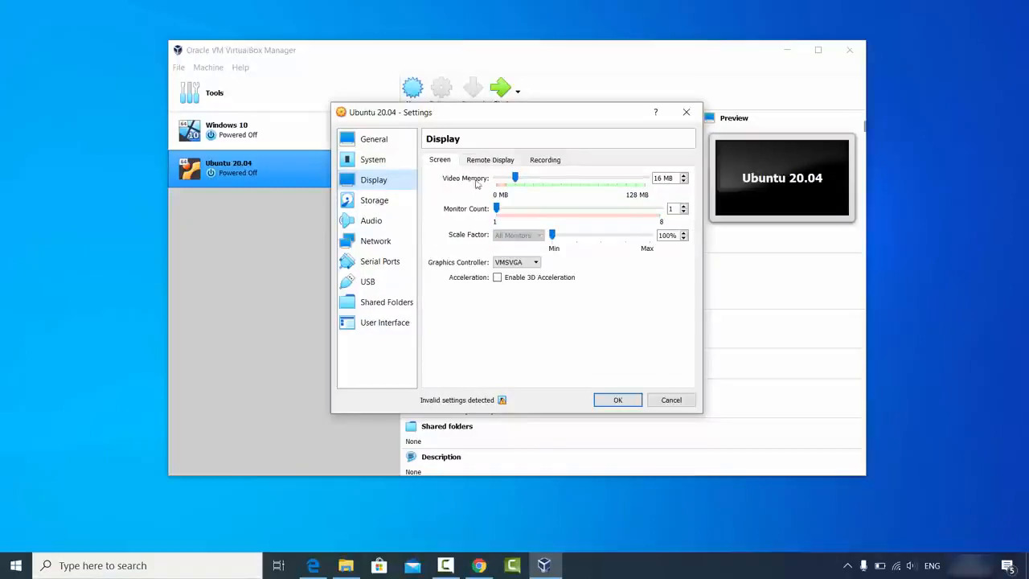
Step: Under Storage, select the empty optical drive and choose to browse for a disk file
click(381, 206)
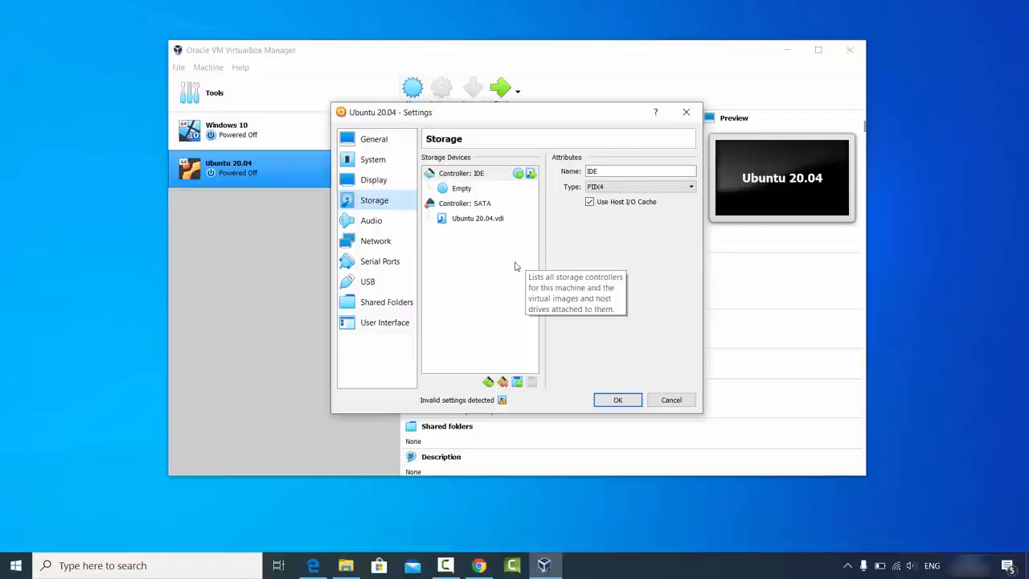
click(462, 190)
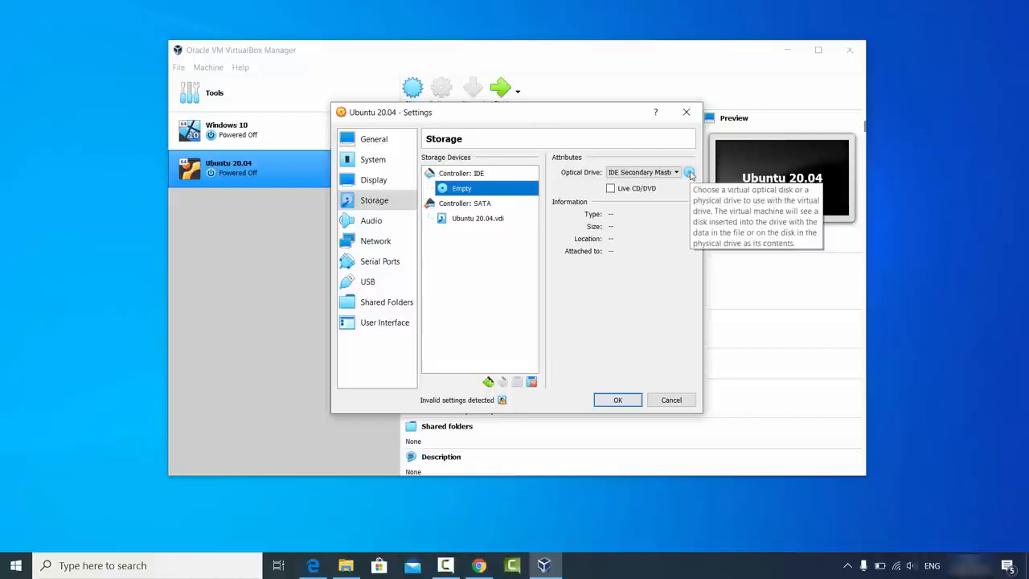
click(689, 173)
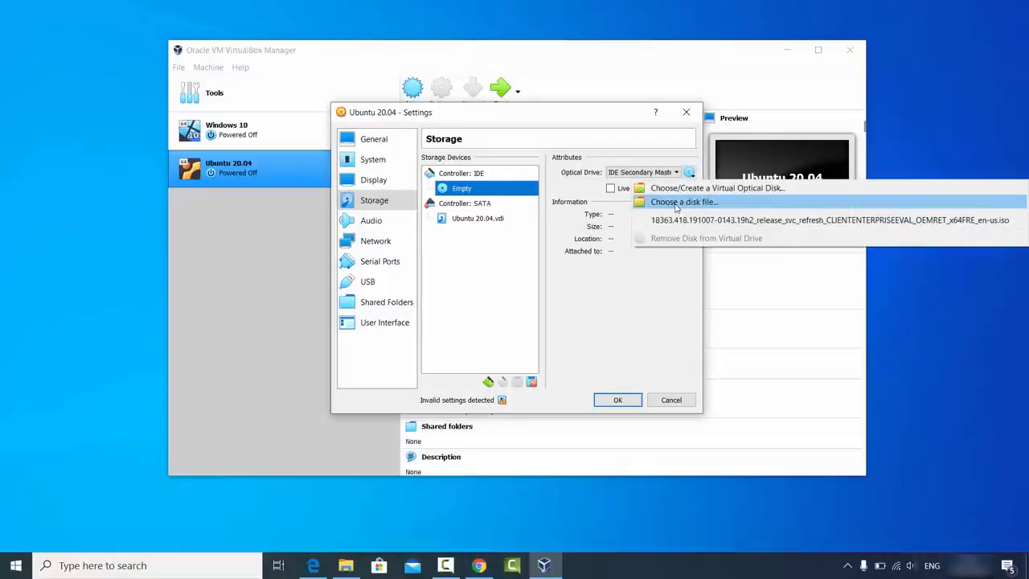
click(680, 208)
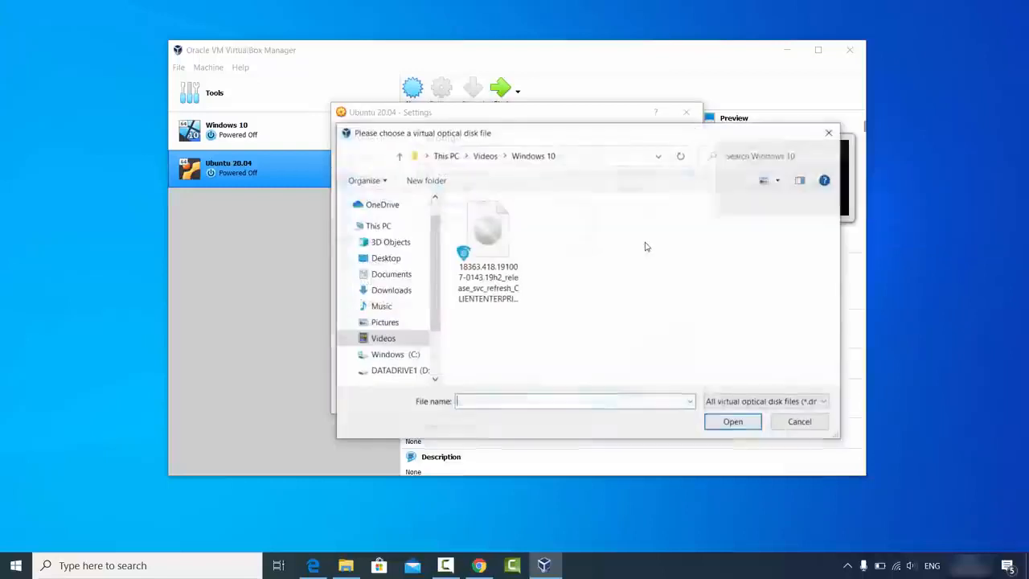
Step: Copy the D:\Videos\Ubuntu folder path from the file explorer
click(346, 565)
click(505, 139)
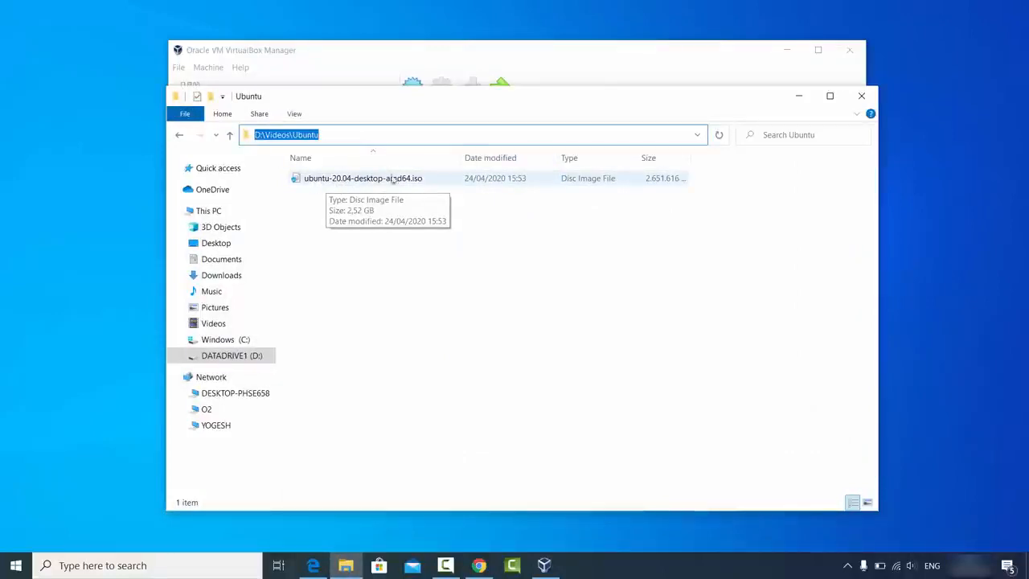
click(394, 136)
key(ctrl+a)
key(ctrl+c)
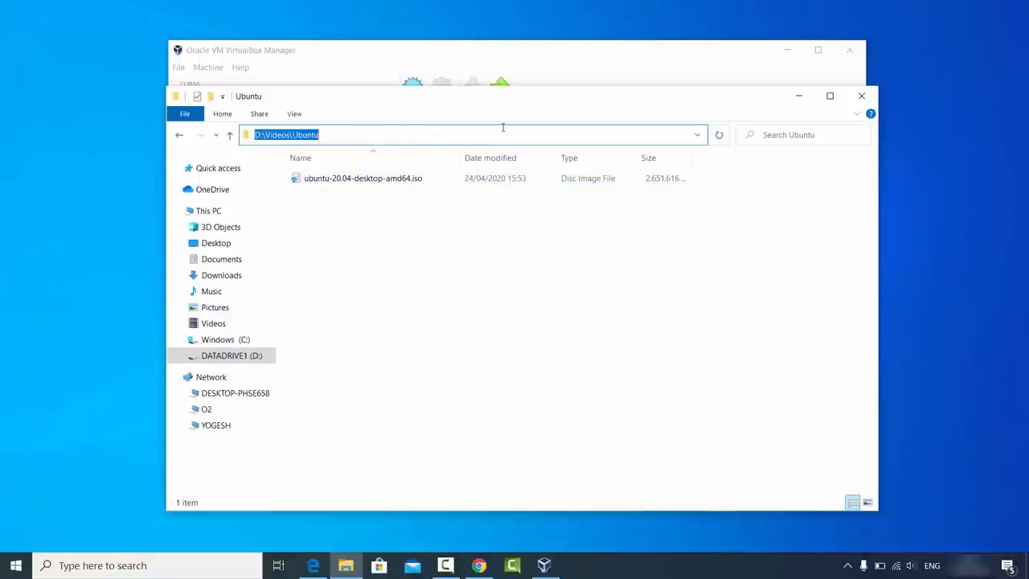
Step: Go to D:\Videos\Ubuntu and attach ubuntu-20.04-desktop-amd64.iso to the optical drive
click(799, 95)
click(584, 156)
key(ctrl+v)
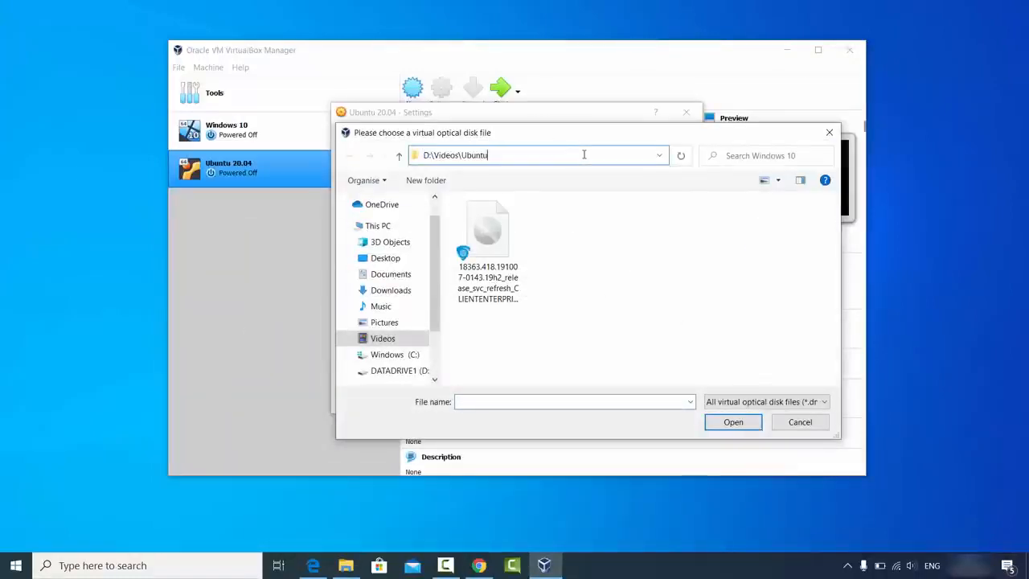
key(Return)
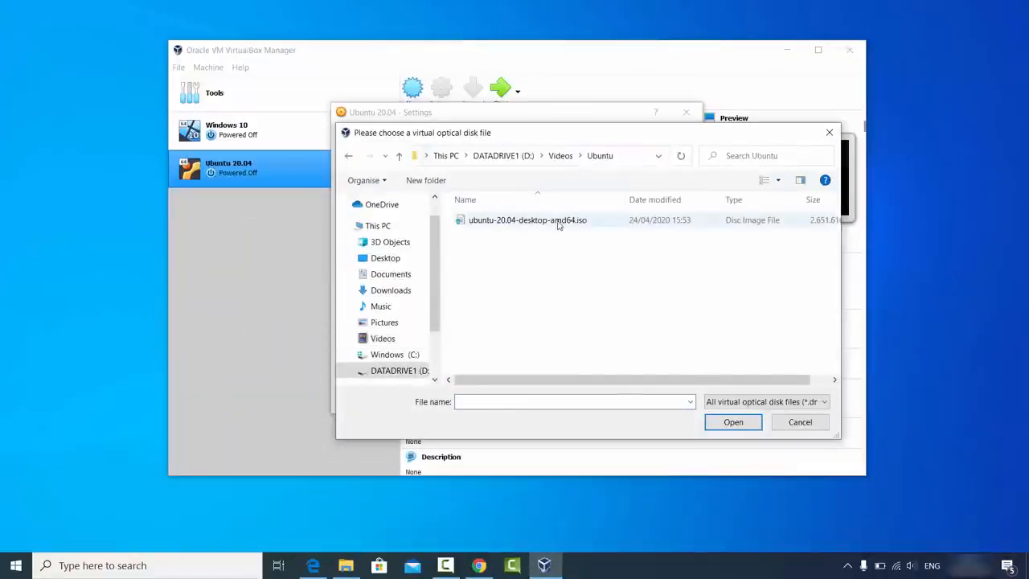
click(489, 222)
click(729, 423)
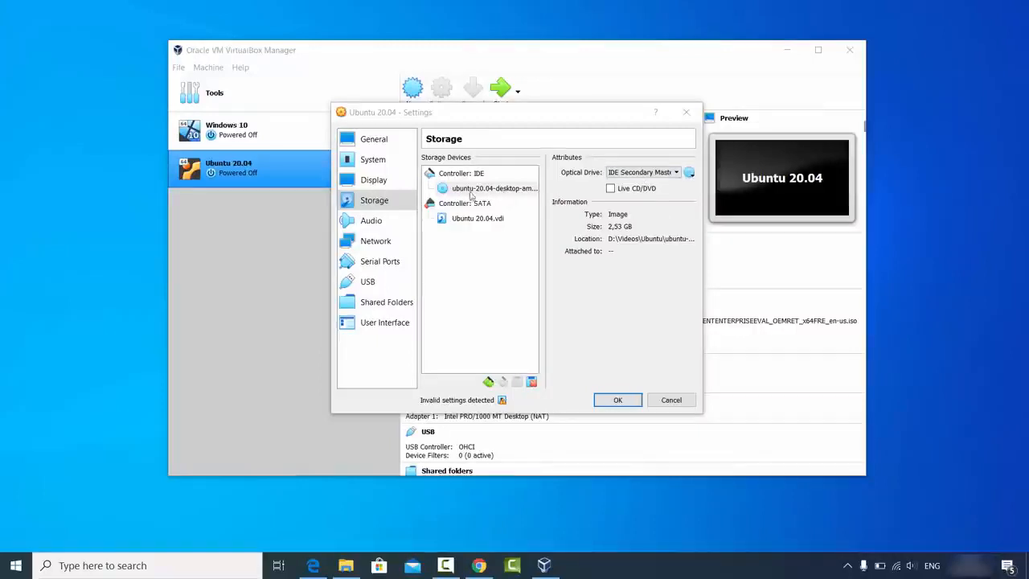
Step: Widen the Settings dialog to check the attached ISO name, then save with OK
click(705, 271)
drag(705, 270, 834, 271)
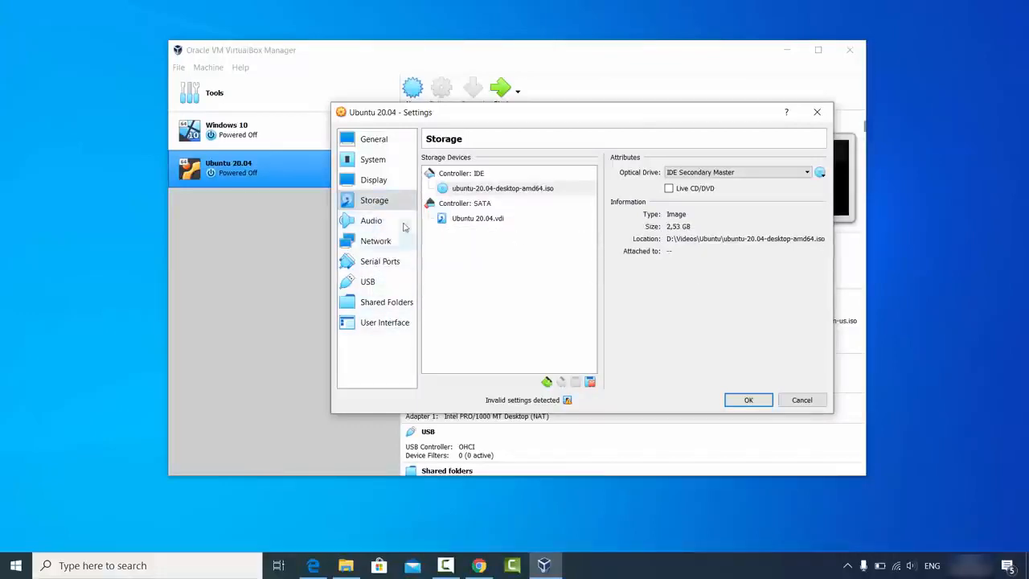
click(747, 400)
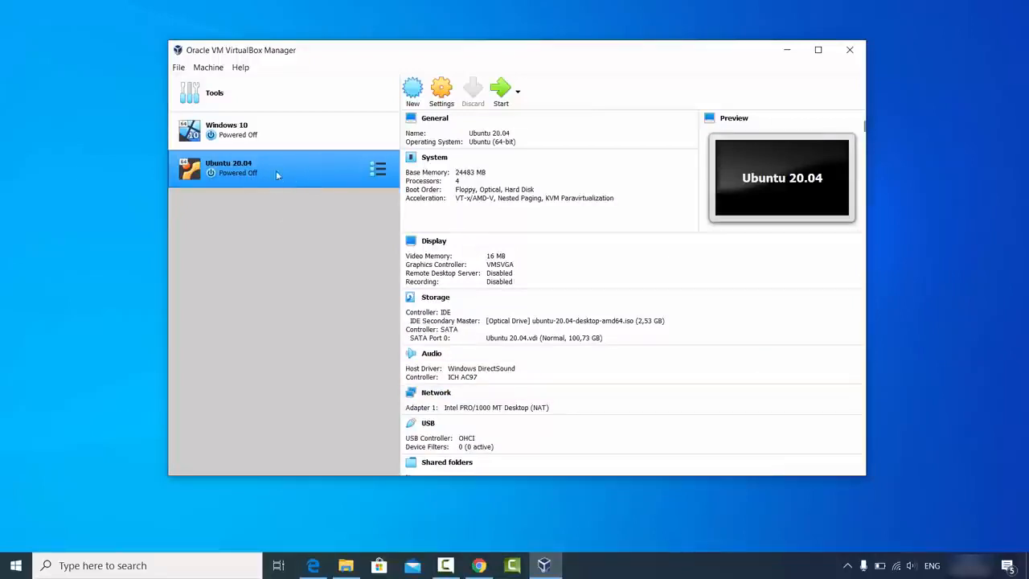
Step: Start the Ubuntu 20.04 VM and dismiss the keyboard-capture and mouse-integration notices
click(500, 100)
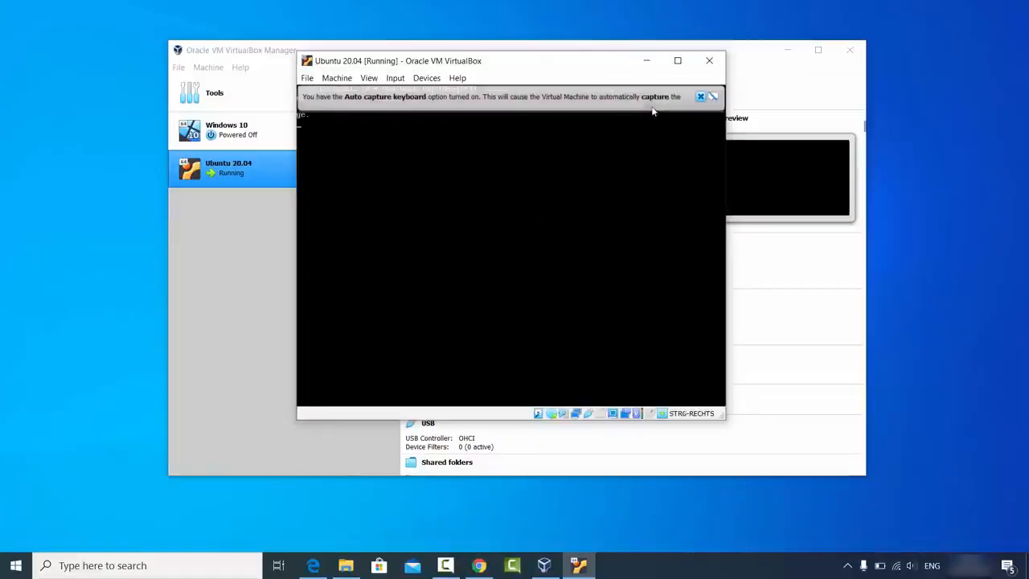
click(701, 97)
click(699, 97)
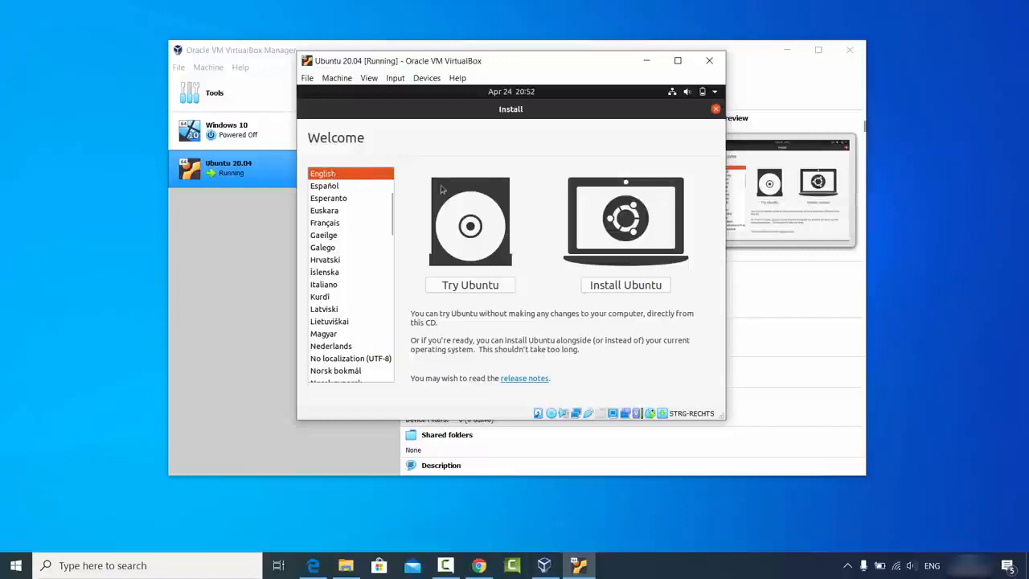
Step: Begin installing Ubuntu with the German keyboard layout, testing it before continuing
click(617, 288)
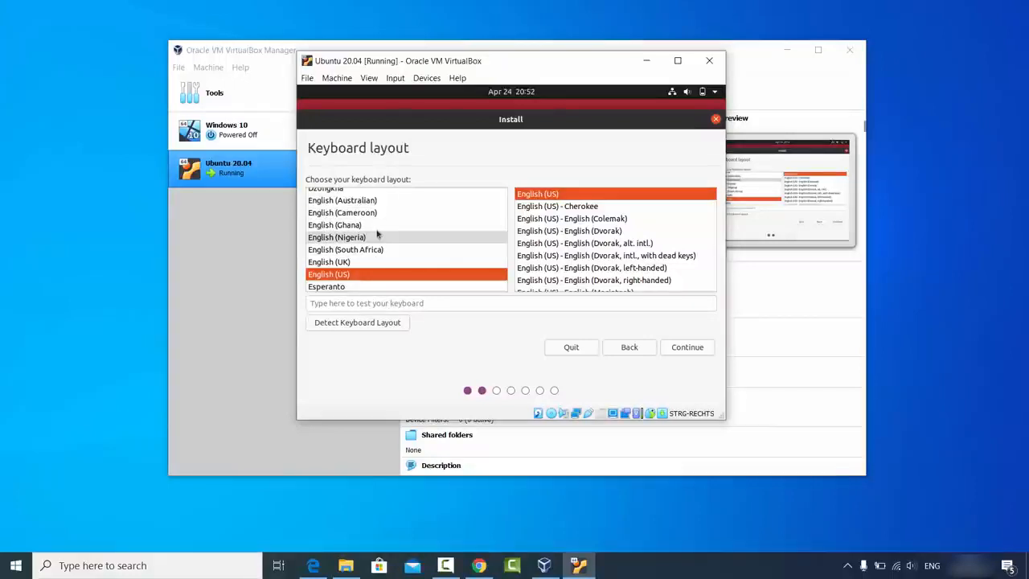
click(505, 226)
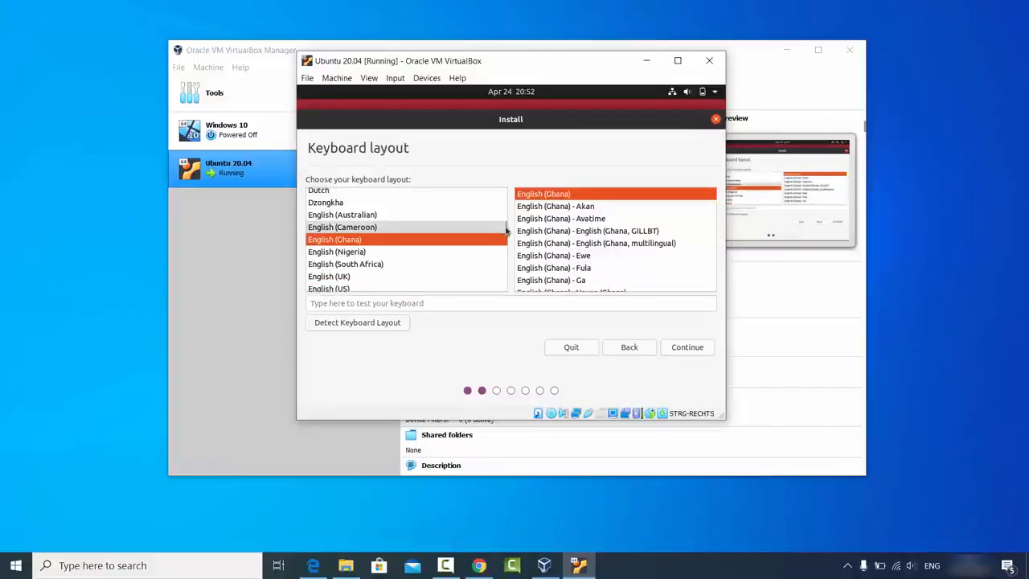
click(377, 263)
text(g)
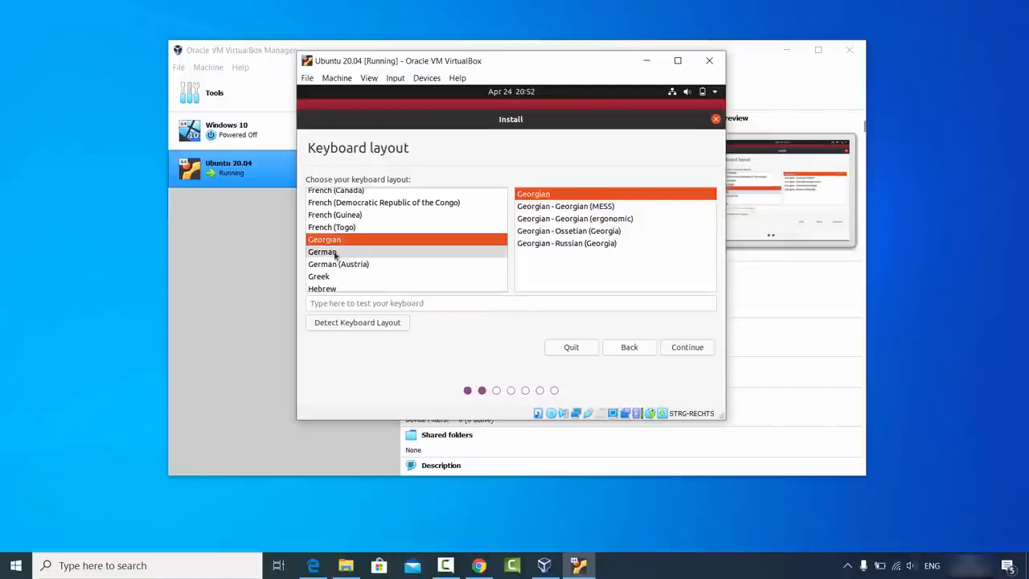
click(335, 254)
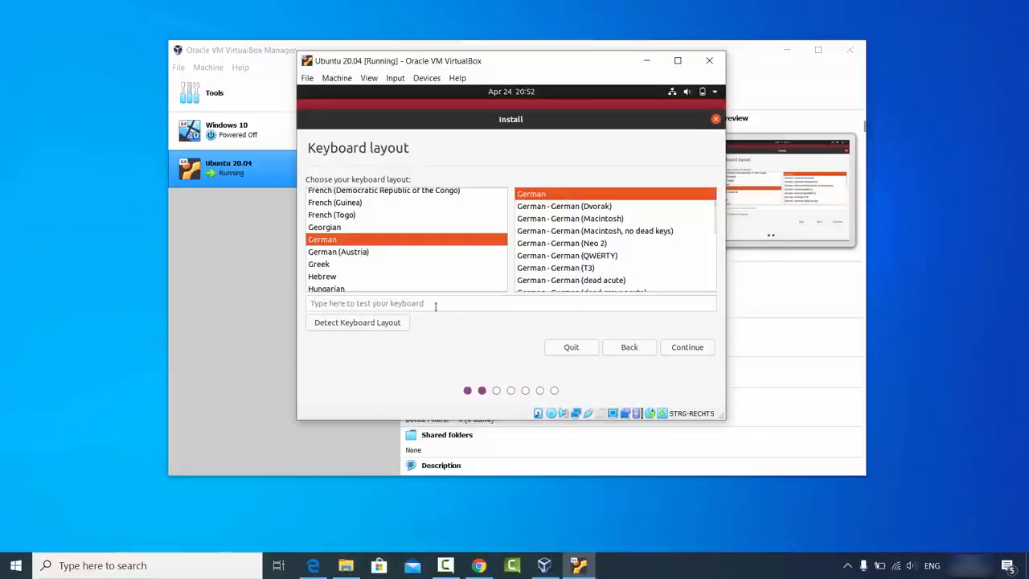
click(374, 304)
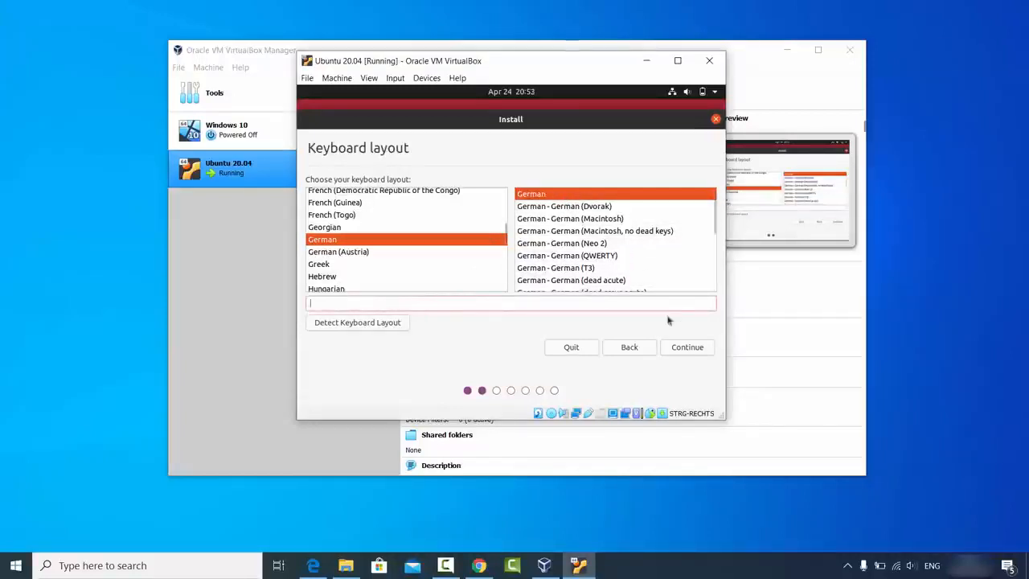
click(682, 349)
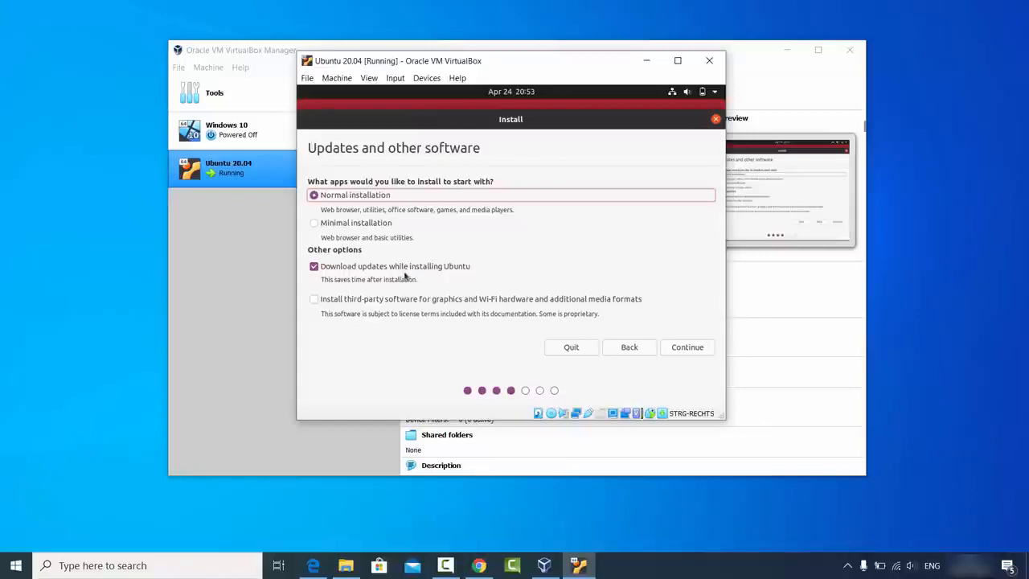
Step: Enable installing third-party software for graphics and Wi-Fi hardware and continue
click(314, 300)
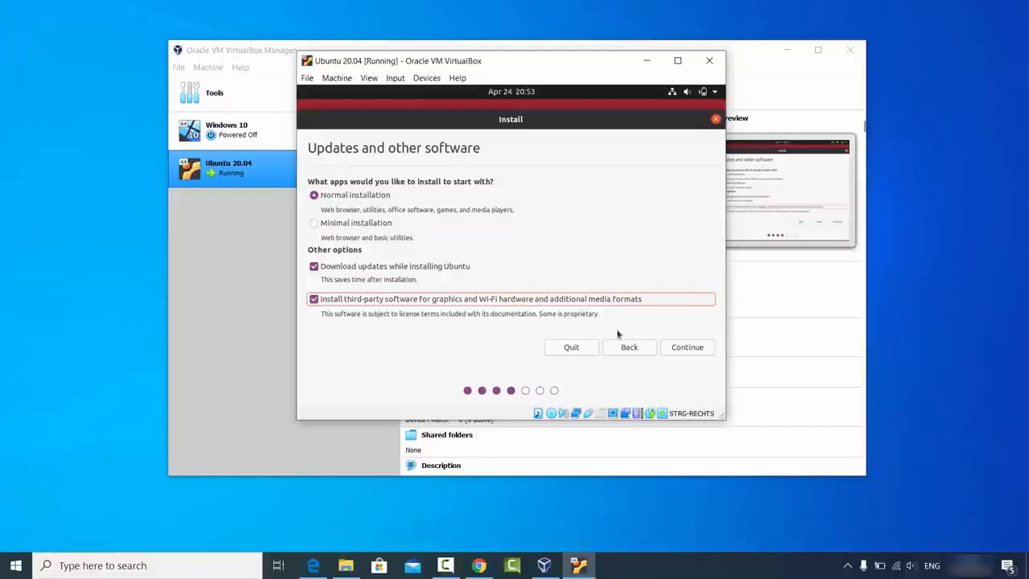
click(685, 347)
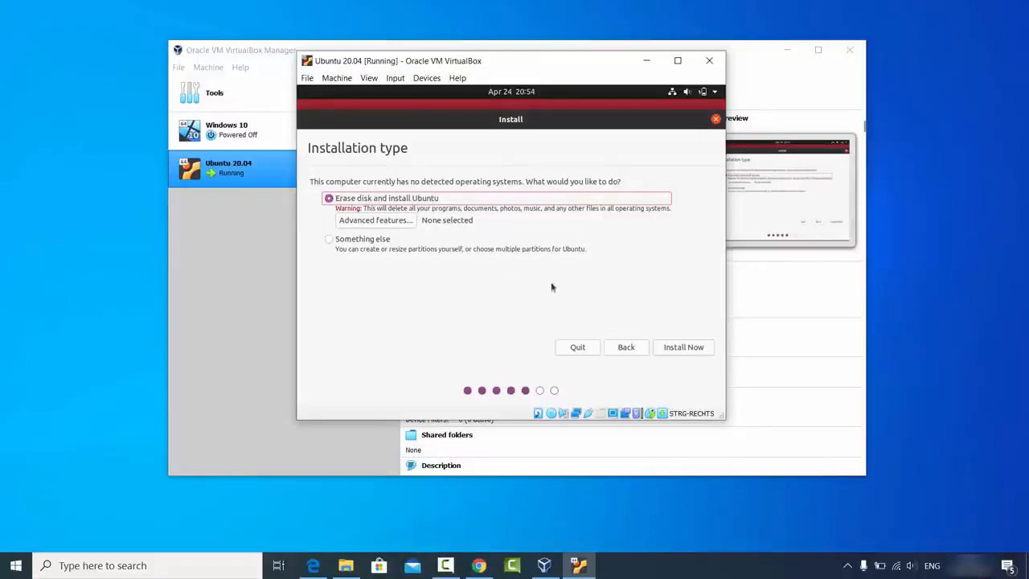
Step: Install with Erase disk, confirm the partition changes and accept Berlin as the location
click(684, 350)
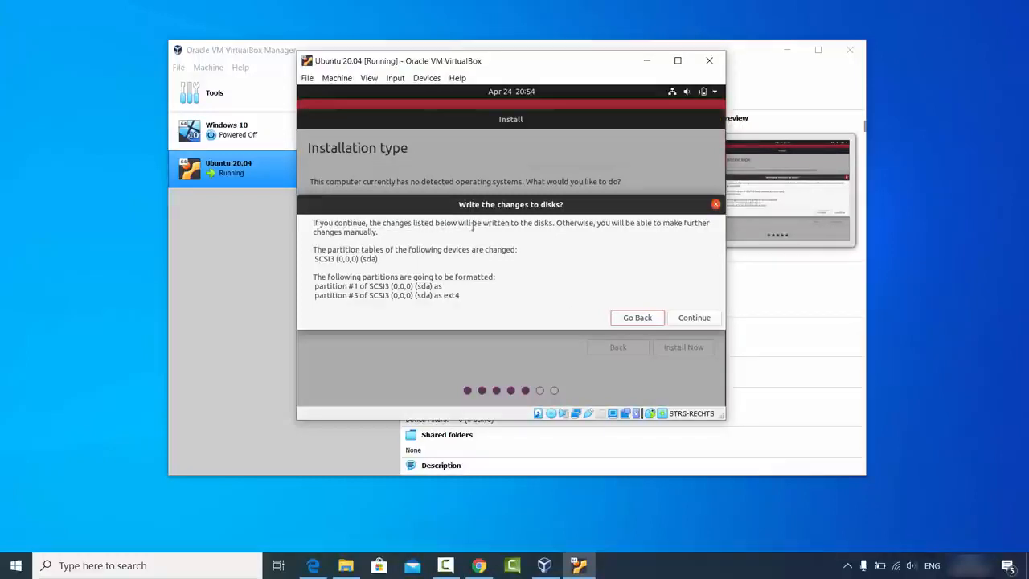
click(704, 320)
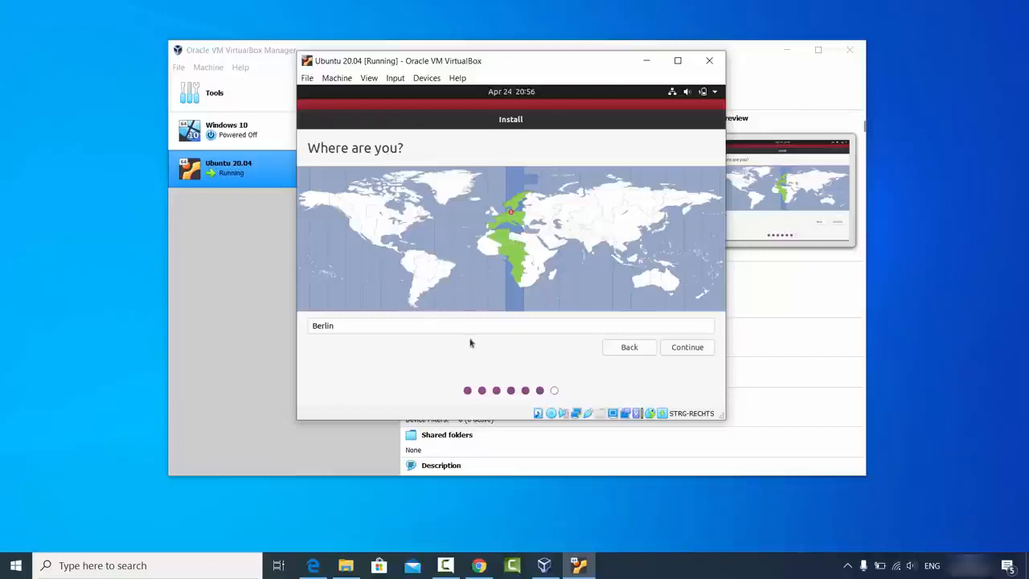
click(686, 347)
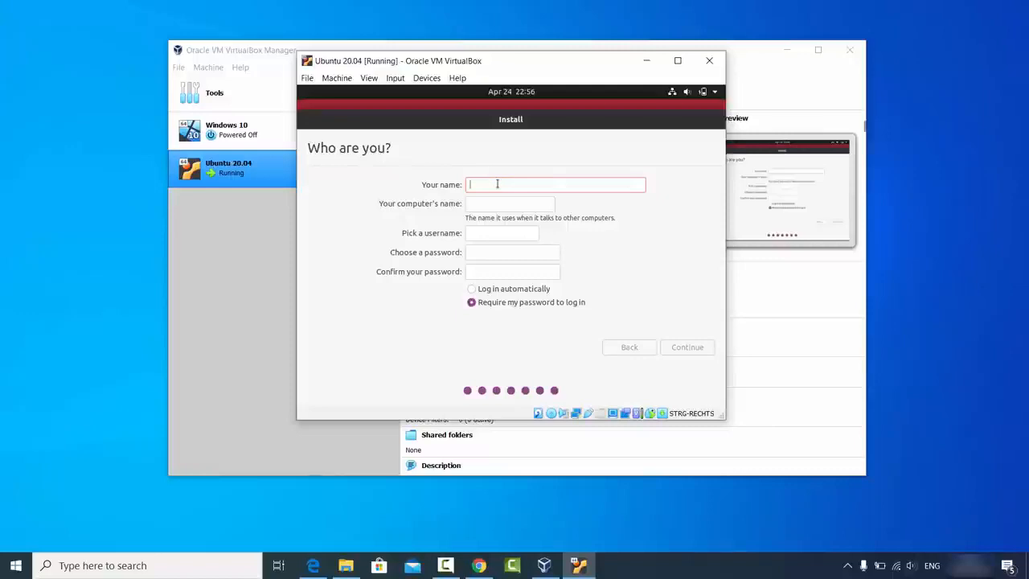
Step: Enter the account name and trim the VirtualBox suffix from the computer name
text(codebind)
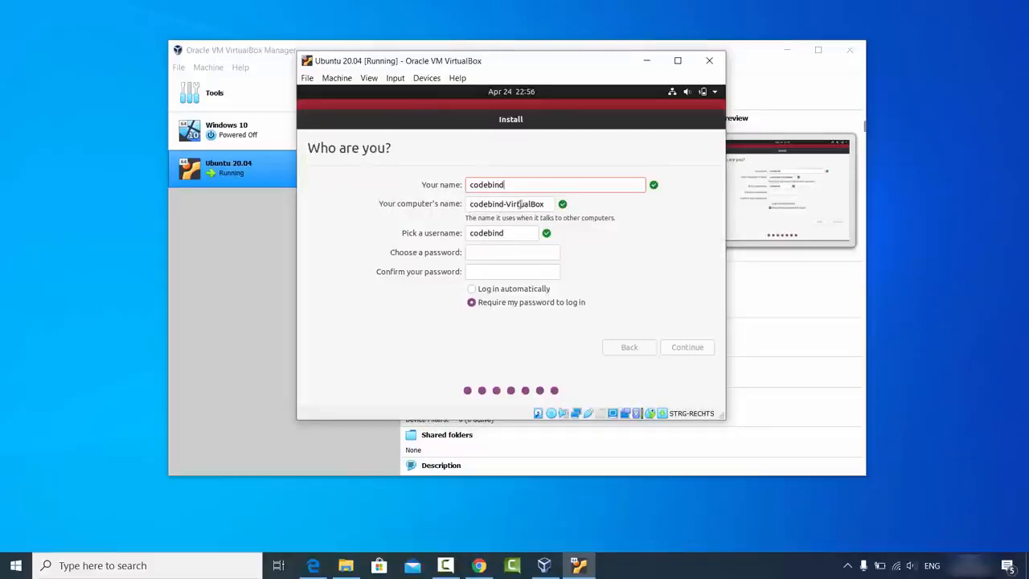
double_click(520, 204)
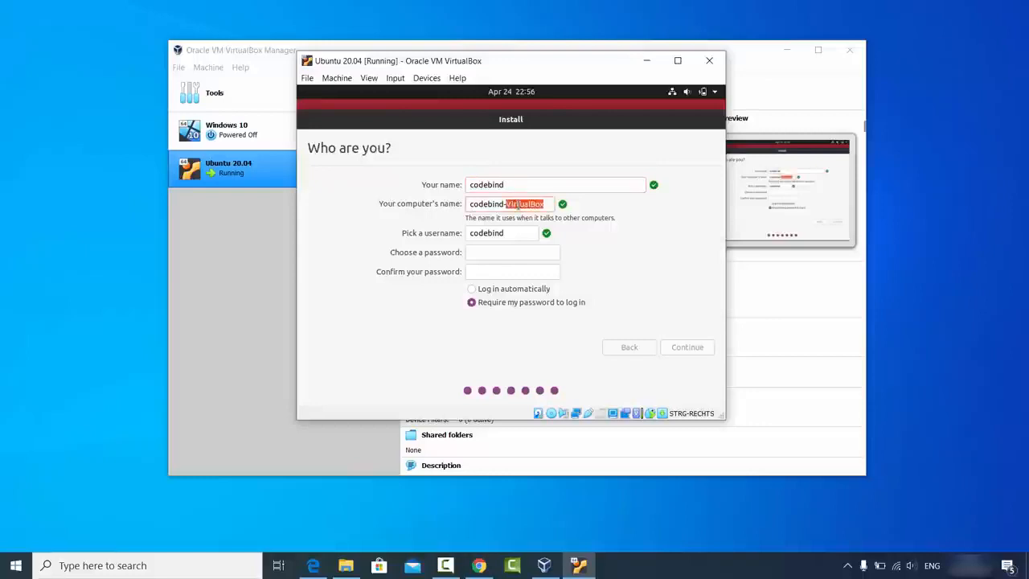
key(BackSpace)
key(BackSpace)
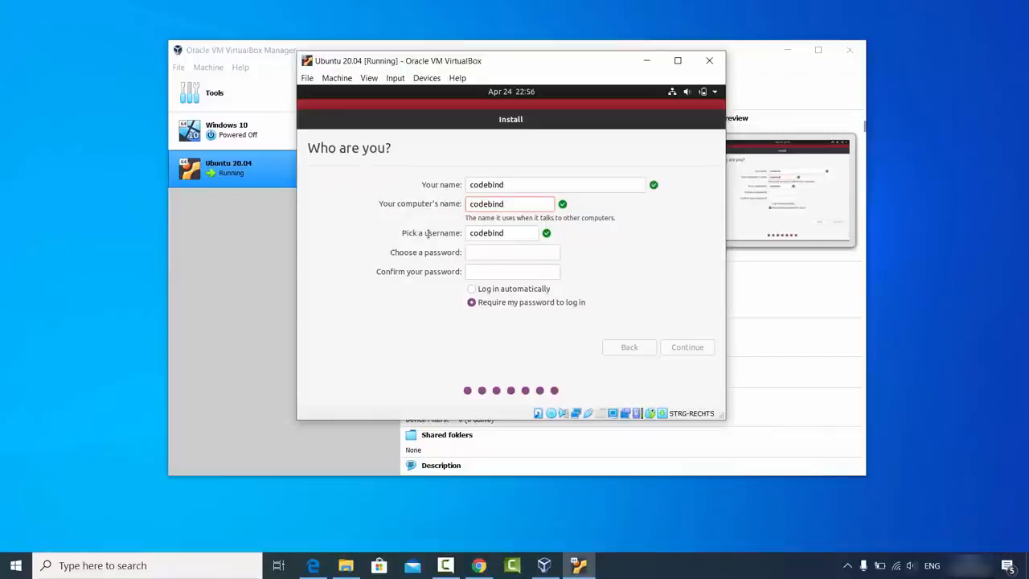
Step: Enter and confirm the account password, then continue the installation
click(508, 232)
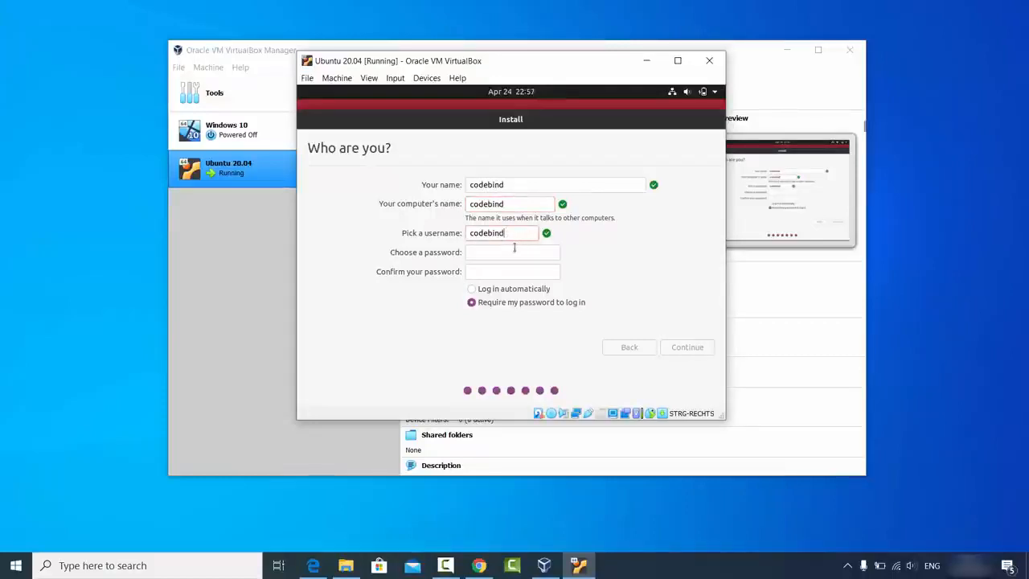
click(514, 252)
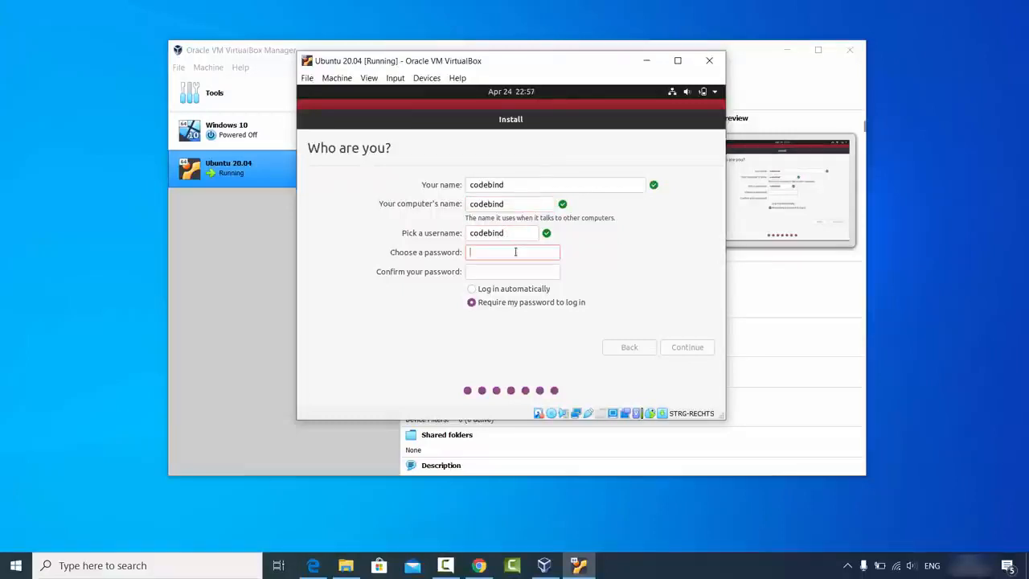
text(123456)
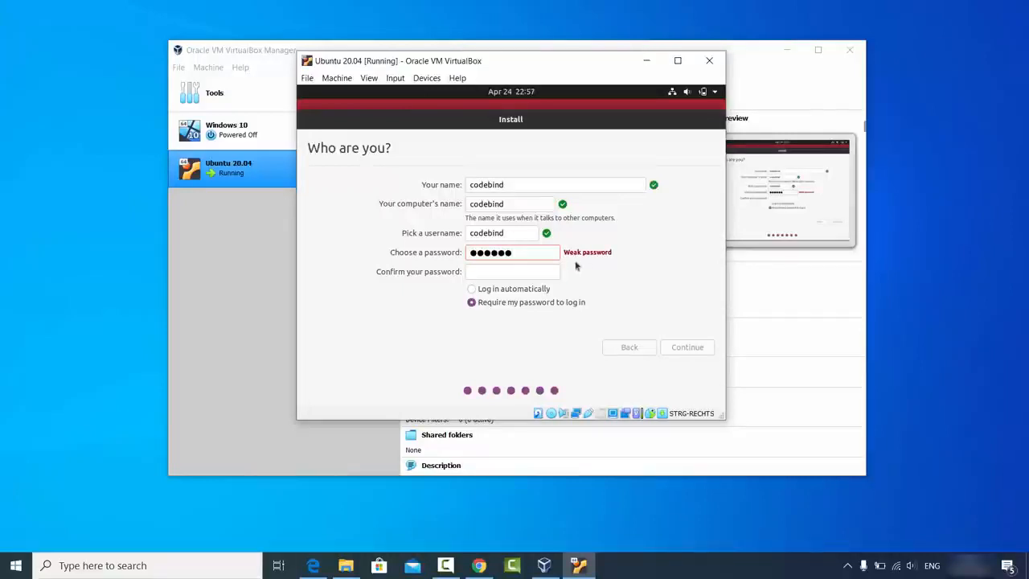
click(530, 271)
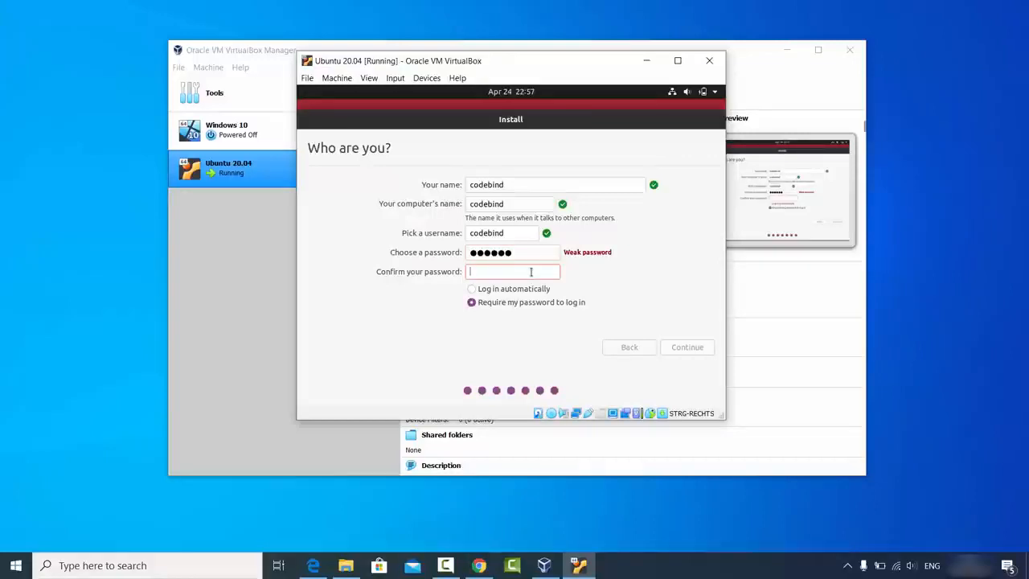
text(123456)
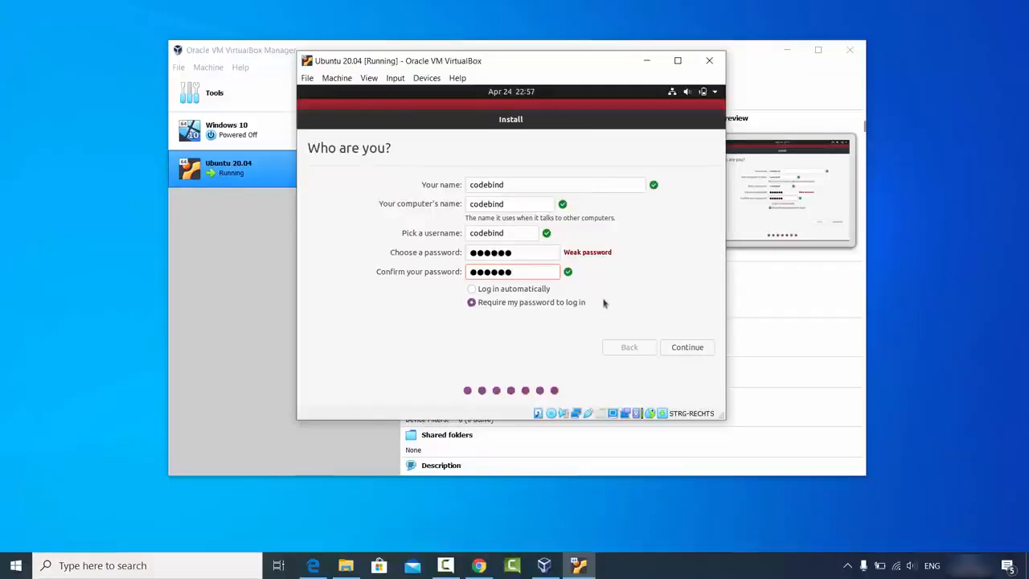
click(682, 352)
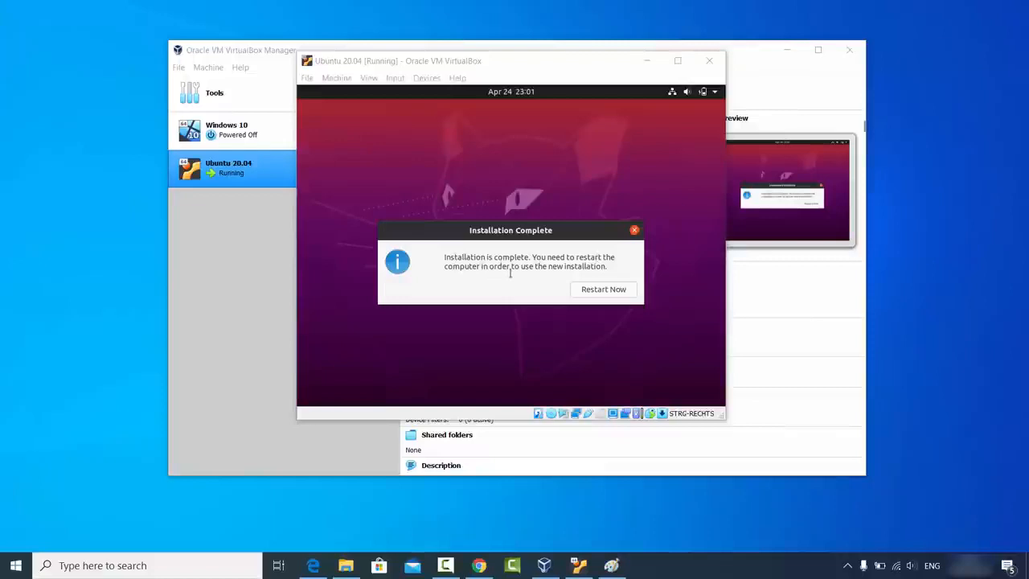
Step: Restart the VM into the newly installed Ubuntu from the Installation Complete notice
click(597, 292)
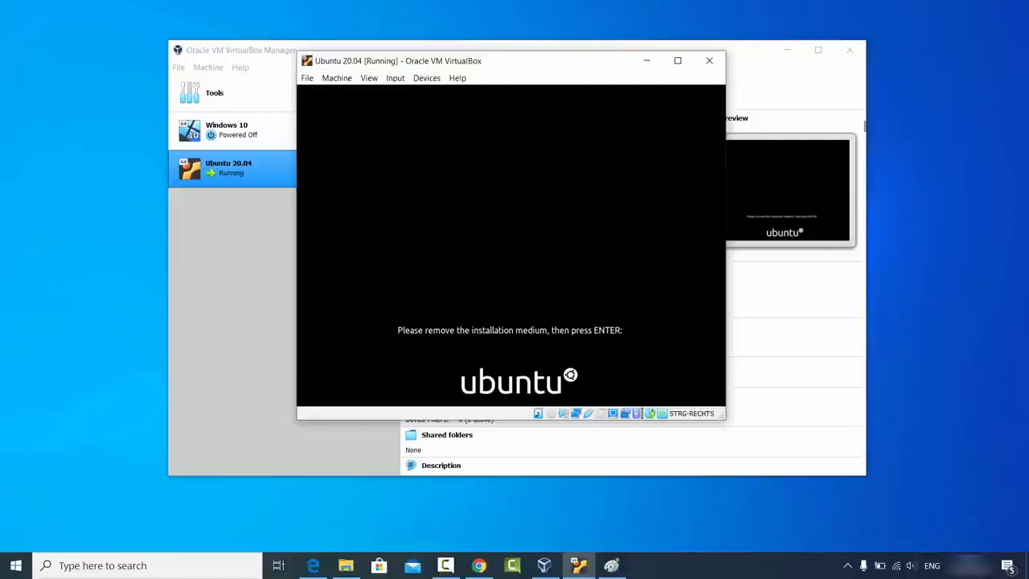
Step: Reboot past the installation-medium prompt, dismiss the mouse integration notice, and log in with the account password
key(Return)
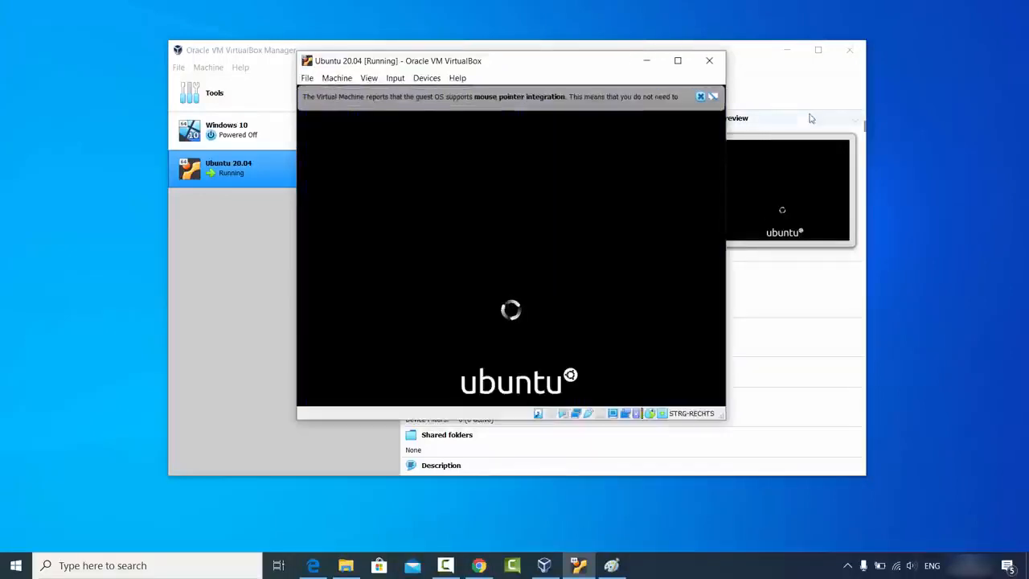
click(700, 97)
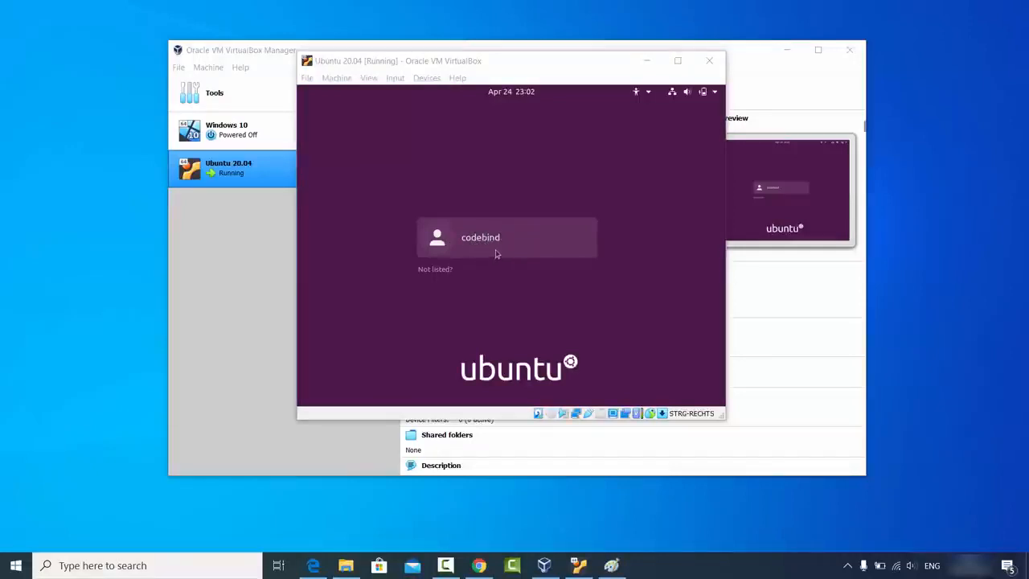
click(496, 254)
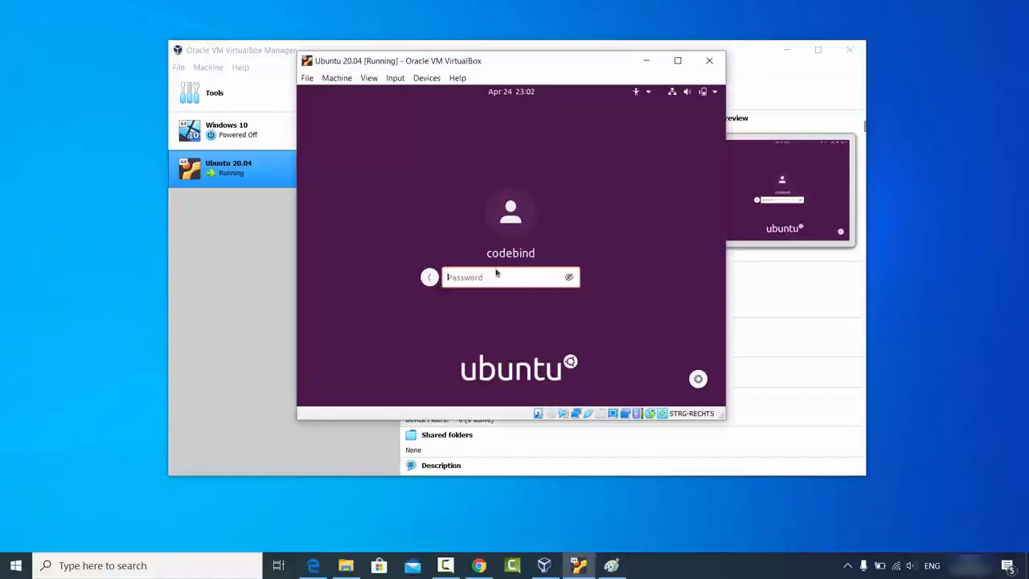
text(p)
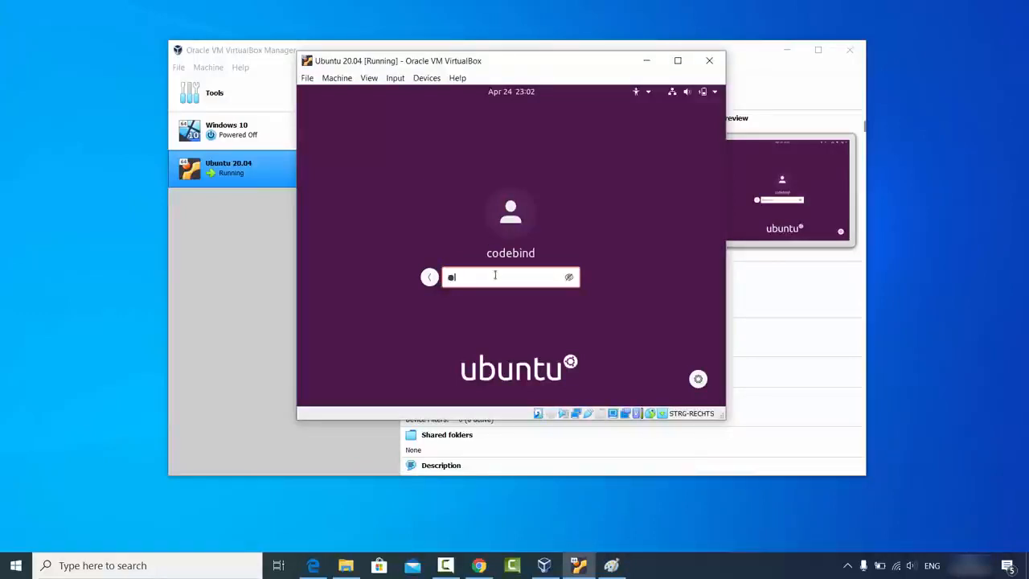
text(ass)
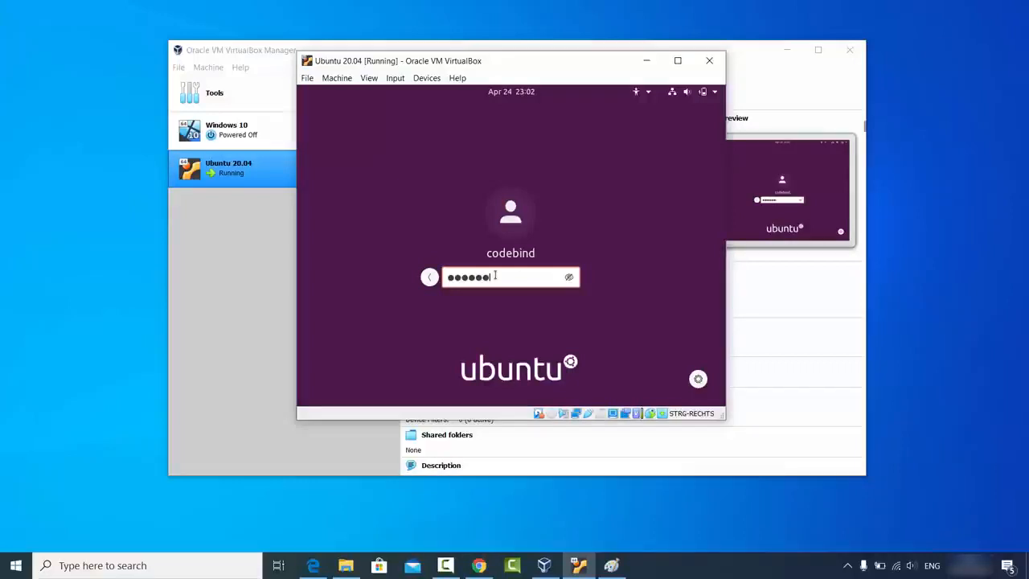
key(Return)
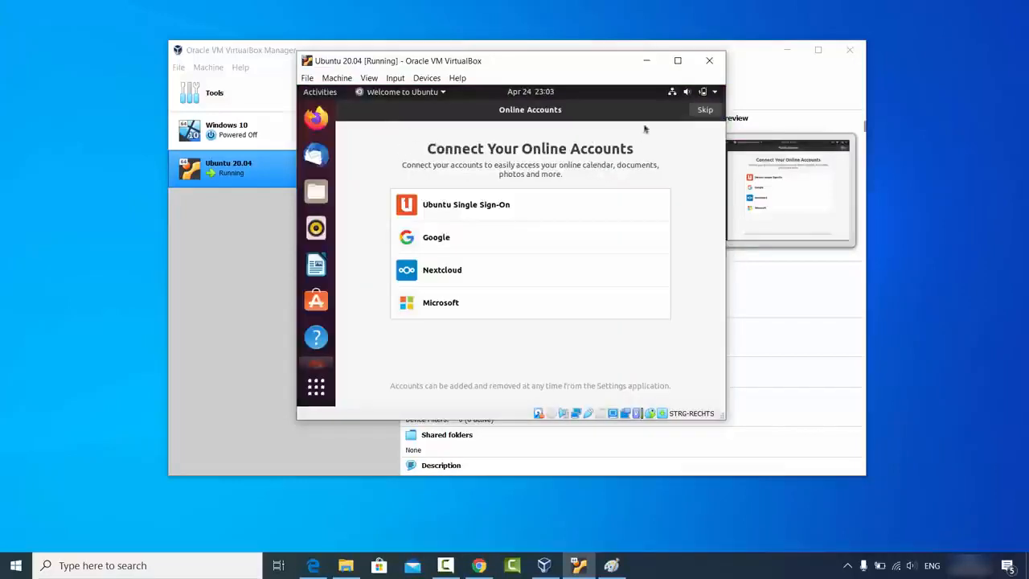
Step: Skip online accounts, pass Livepatch, Help improve Ubuntu and Privacy to Done, then maximize the VM window
click(704, 111)
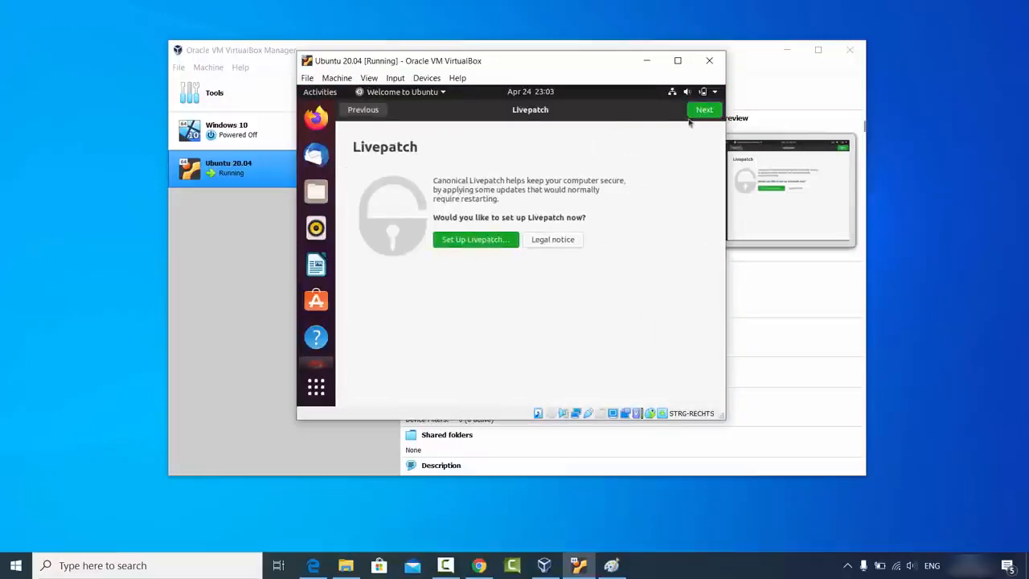
click(703, 113)
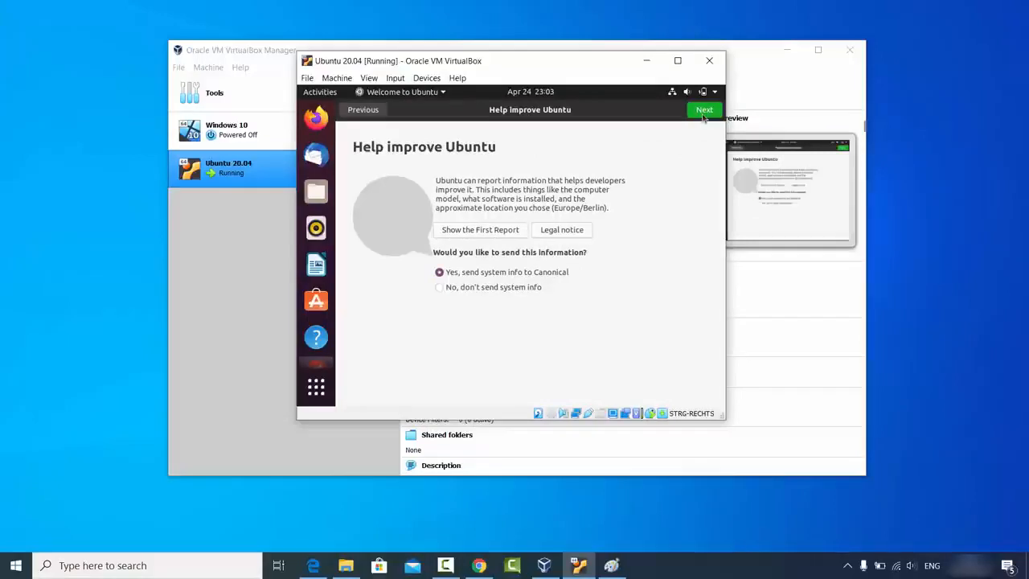
click(702, 113)
click(702, 113)
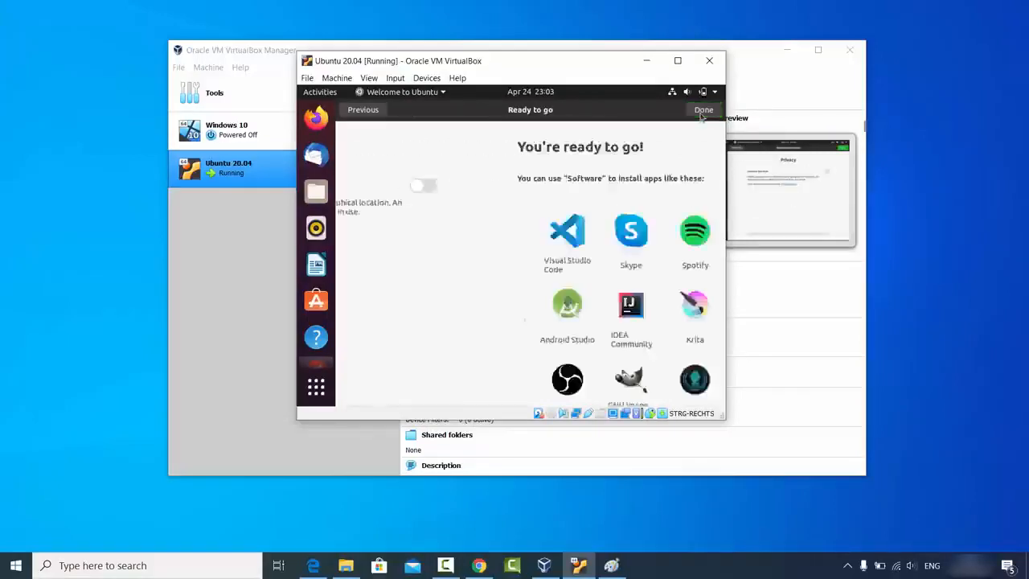
click(702, 113)
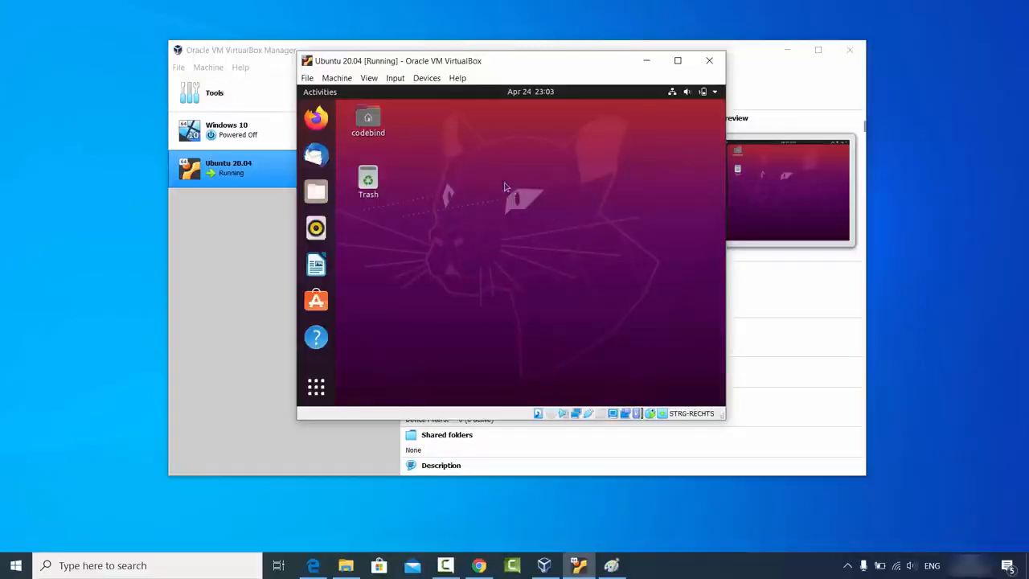
click(676, 68)
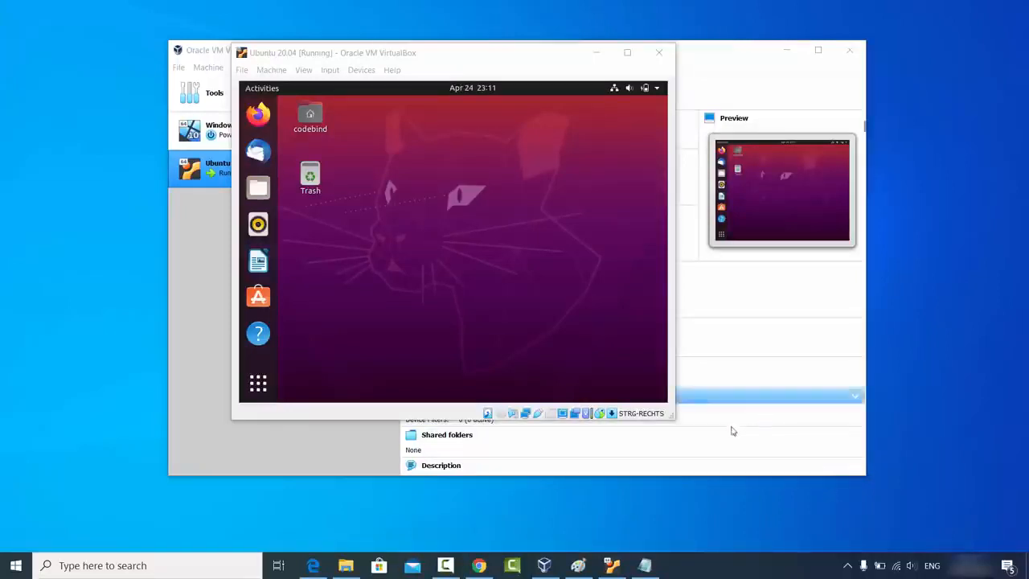
Step: Enlarge the VM window slightly and launch Terminal by searching 'terminal' in Show Applications
drag(667, 420, 676, 419)
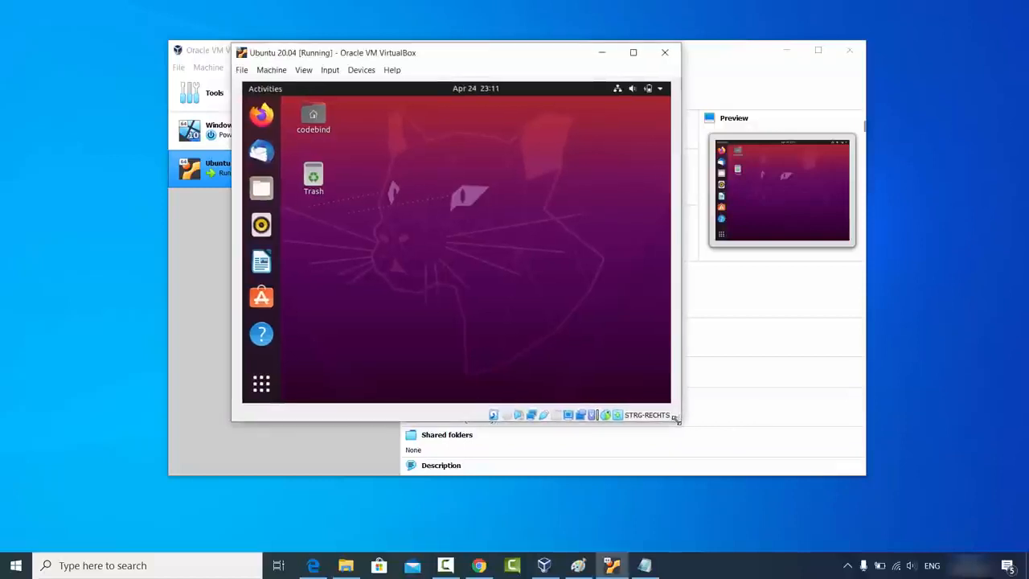
click(261, 383)
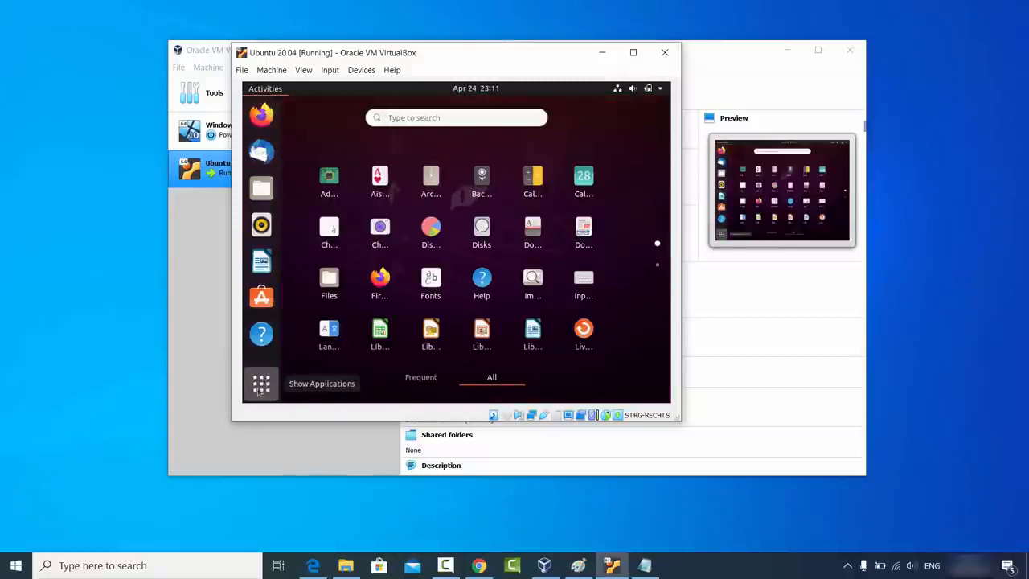
click(452, 116)
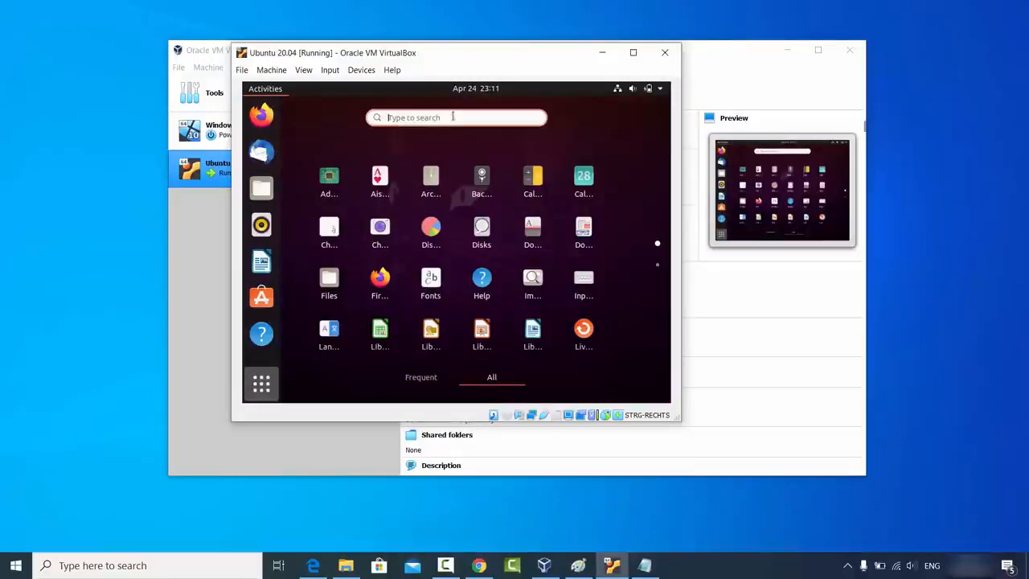
text(telrminal)
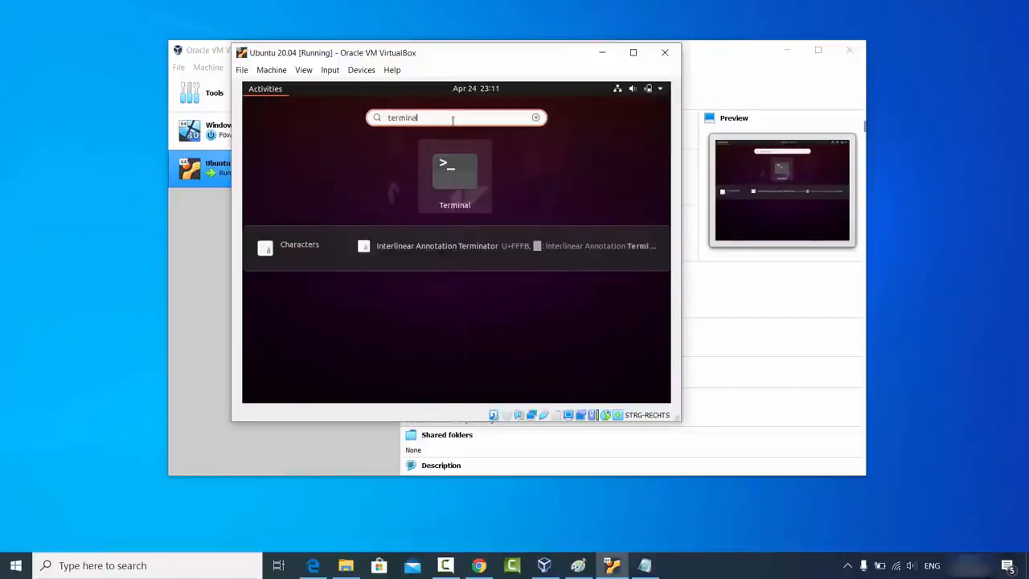
click(454, 178)
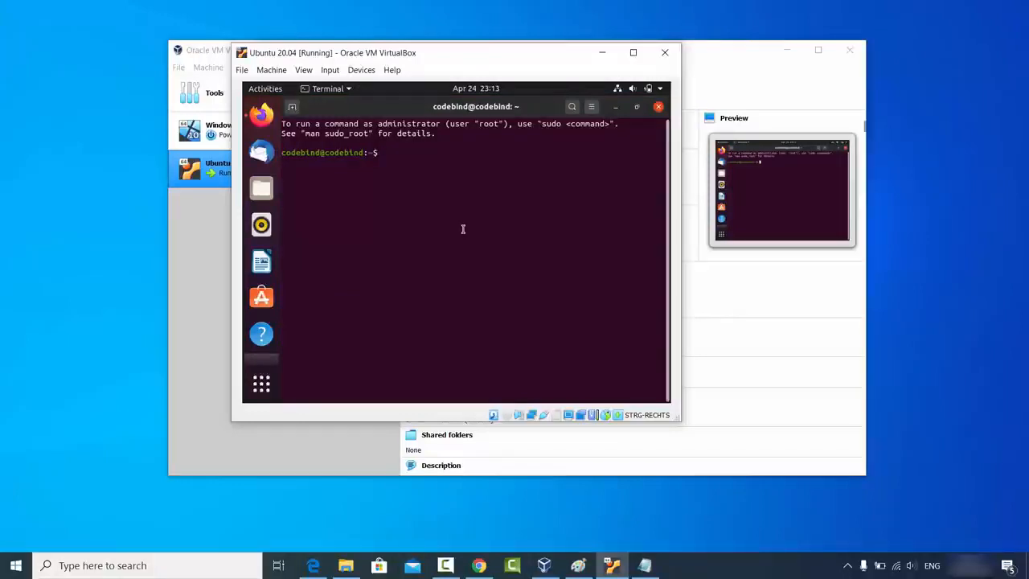
Step: Install build-essential, dkms and linux-headers-$(uname -r) via sudo apt, answering y, then close Terminal
text(sudo apt install build-essential dkms linux-headers-$(uname -r))
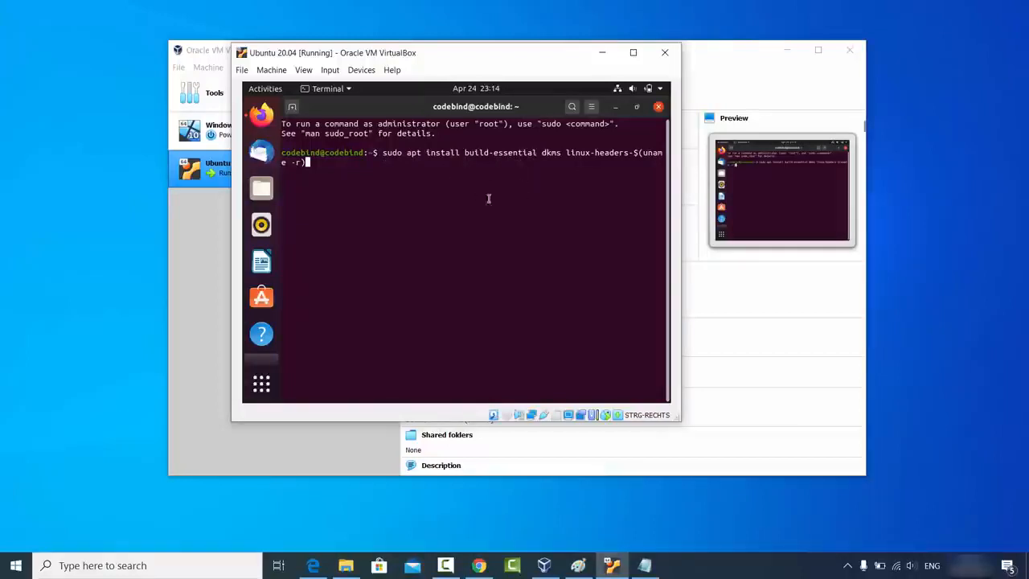
key(Return)
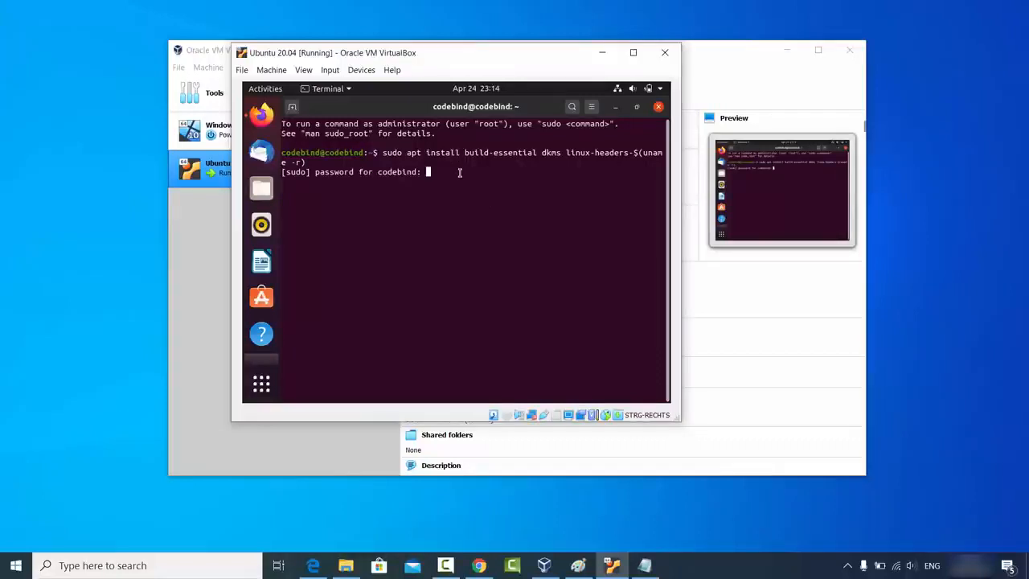
key(Return)
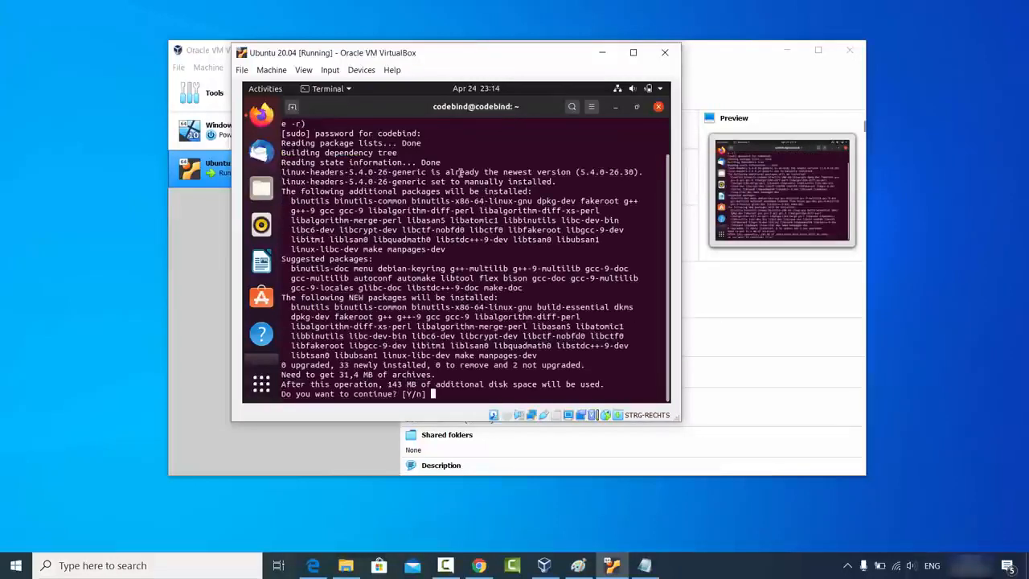
text(y)
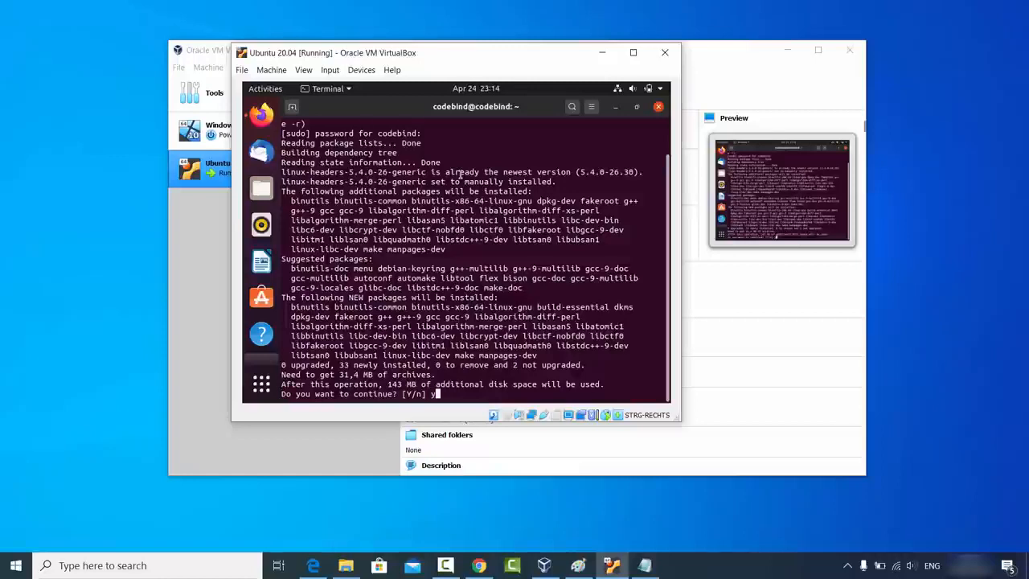
key(Return)
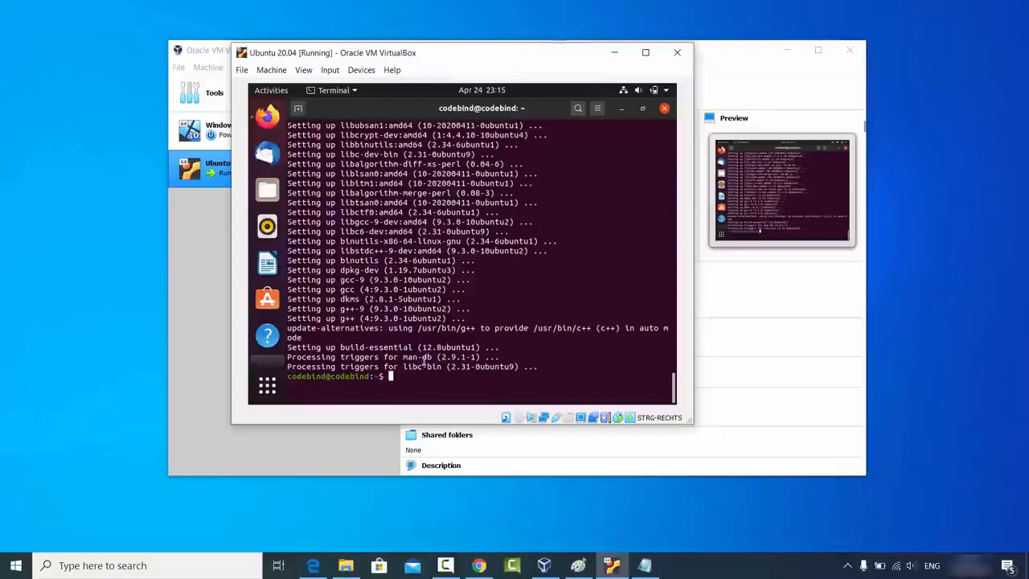
click(664, 110)
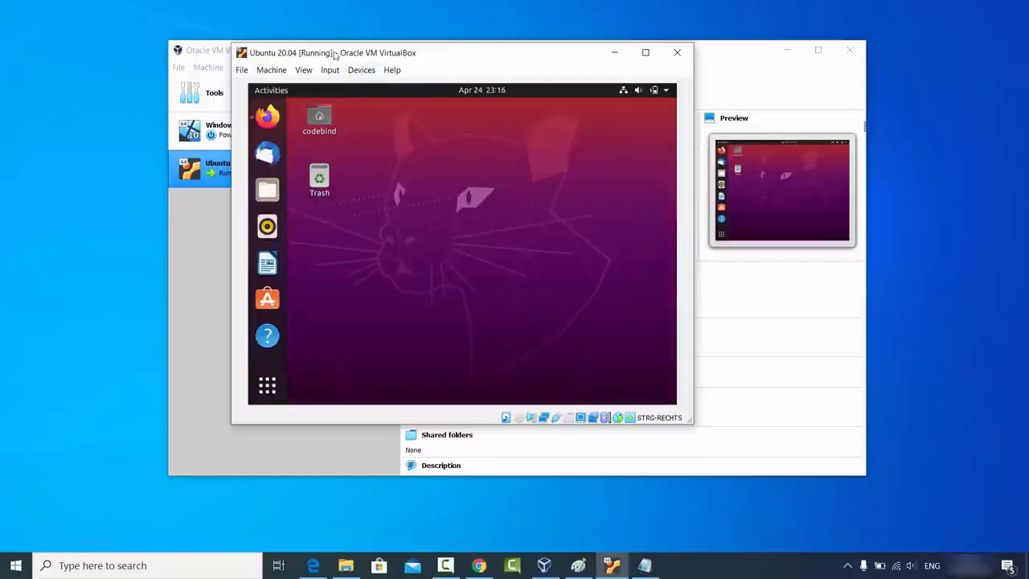
Step: Insert the Guest Additions CD image, run its autorun installer as superuser, and close it when finished
click(361, 70)
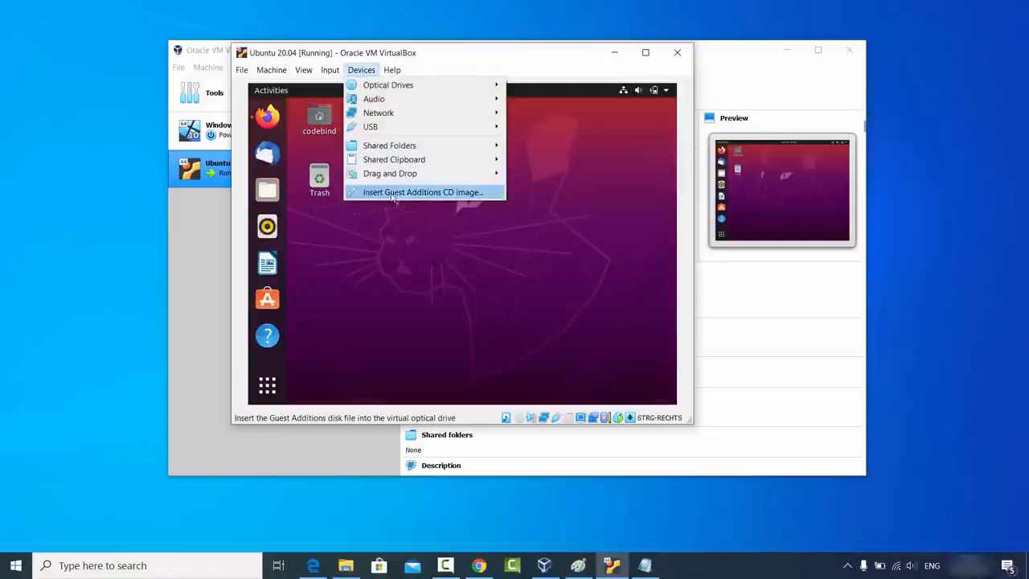
click(437, 196)
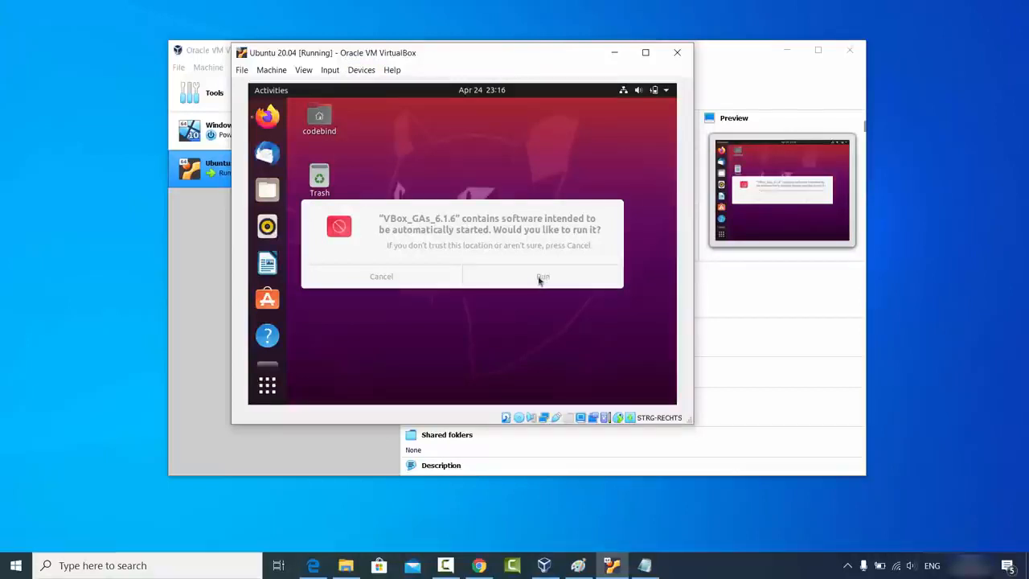
click(542, 279)
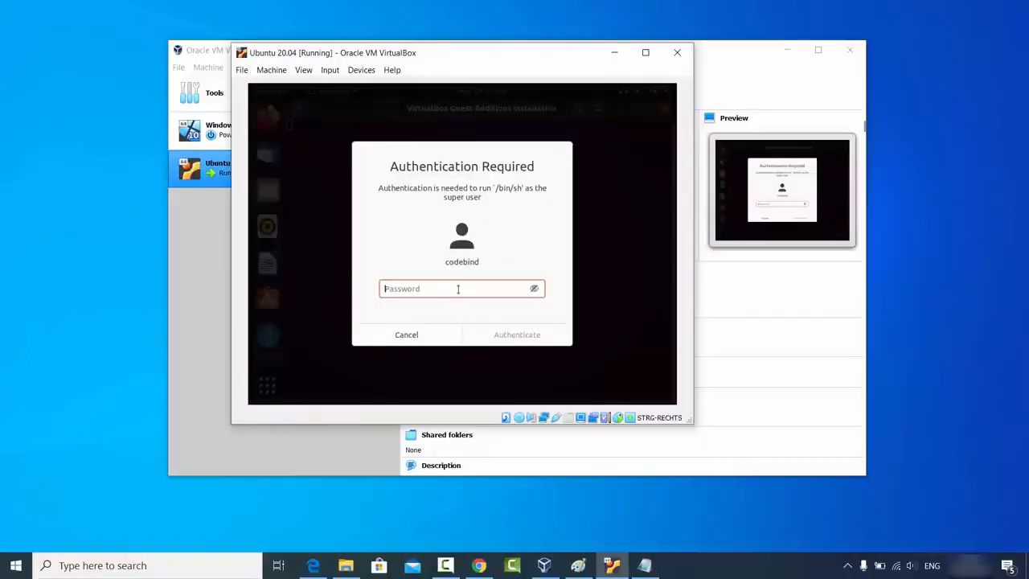
text(*****)
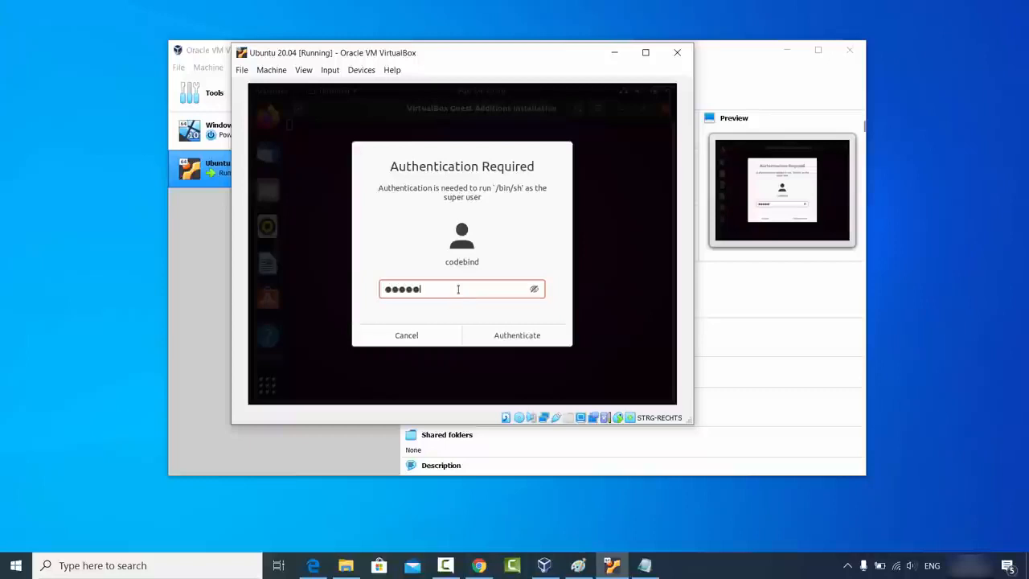
text(*)
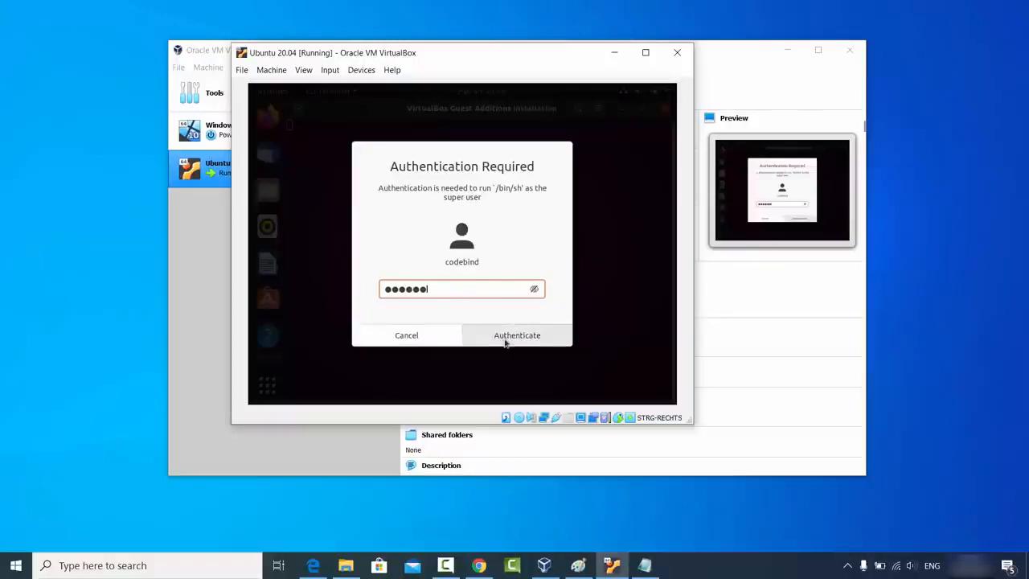
click(506, 341)
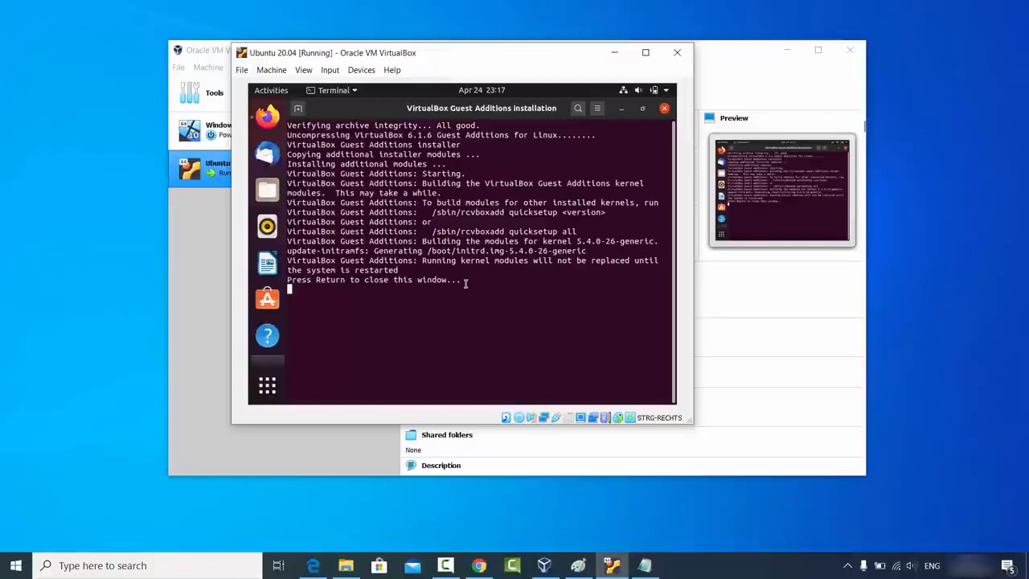
key(Return)
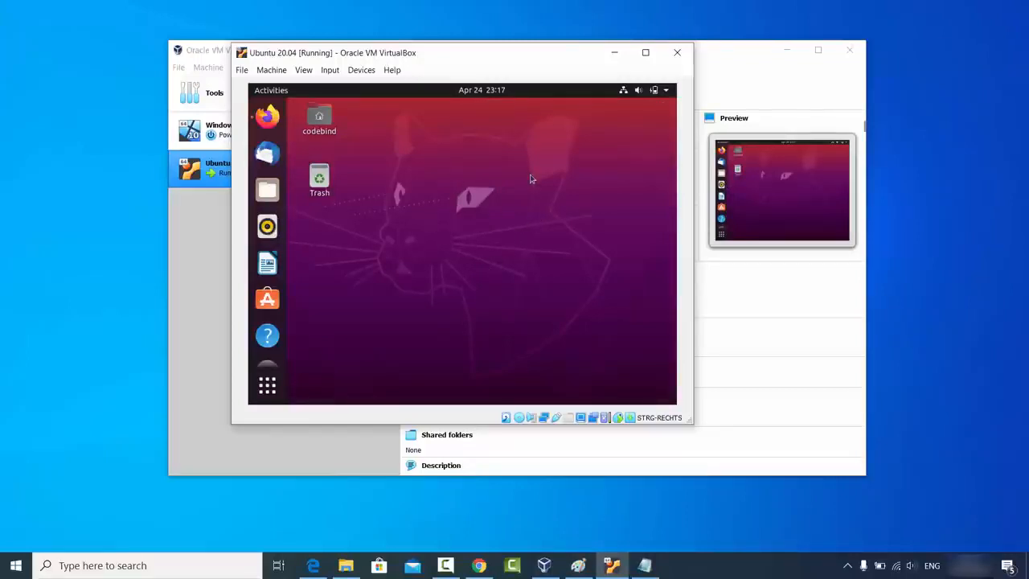
Step: Shut down the Ubuntu guest through the system menu's Power Off / Log Out > Power Off… and confirm
click(666, 92)
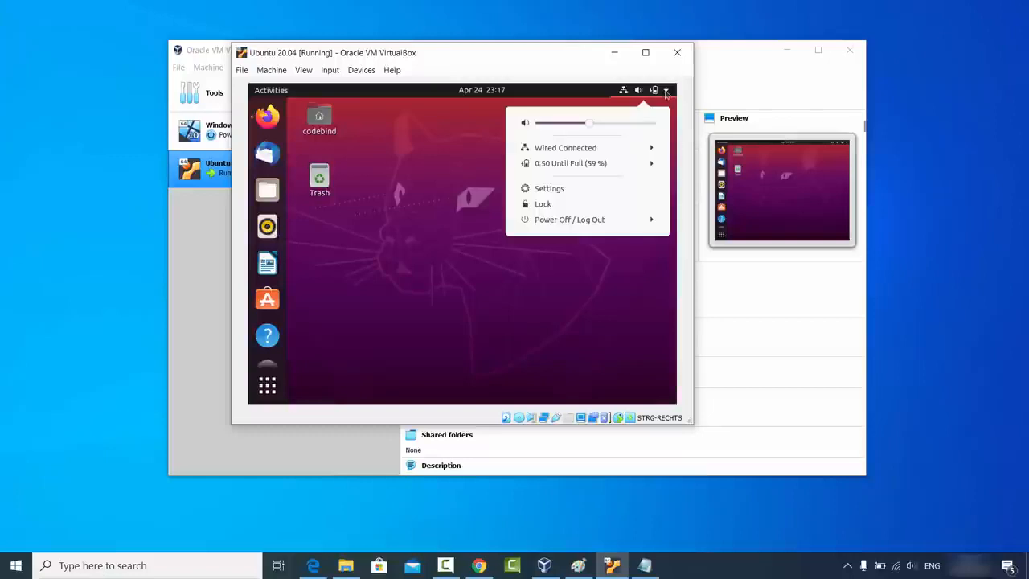
click(564, 226)
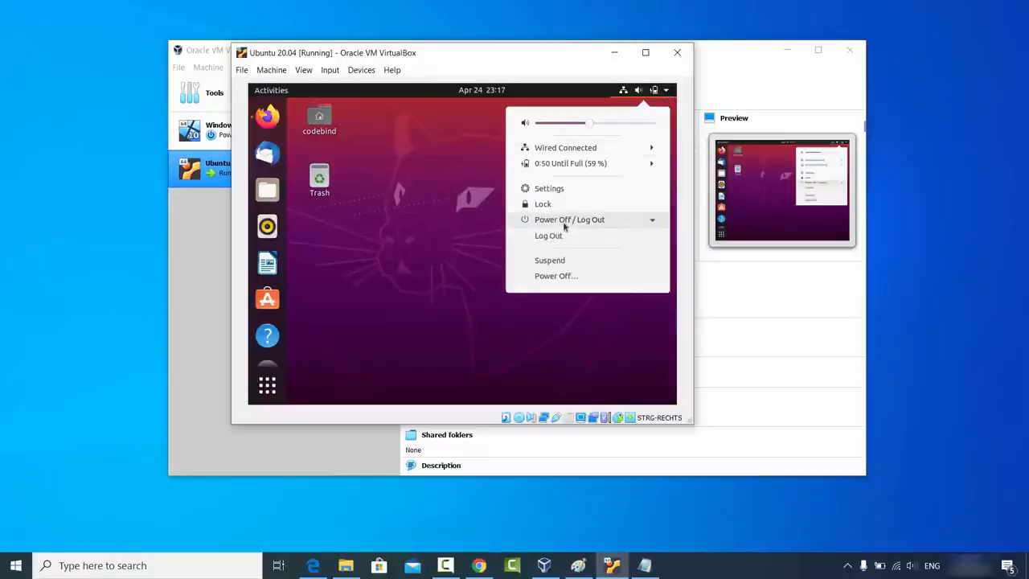
click(564, 277)
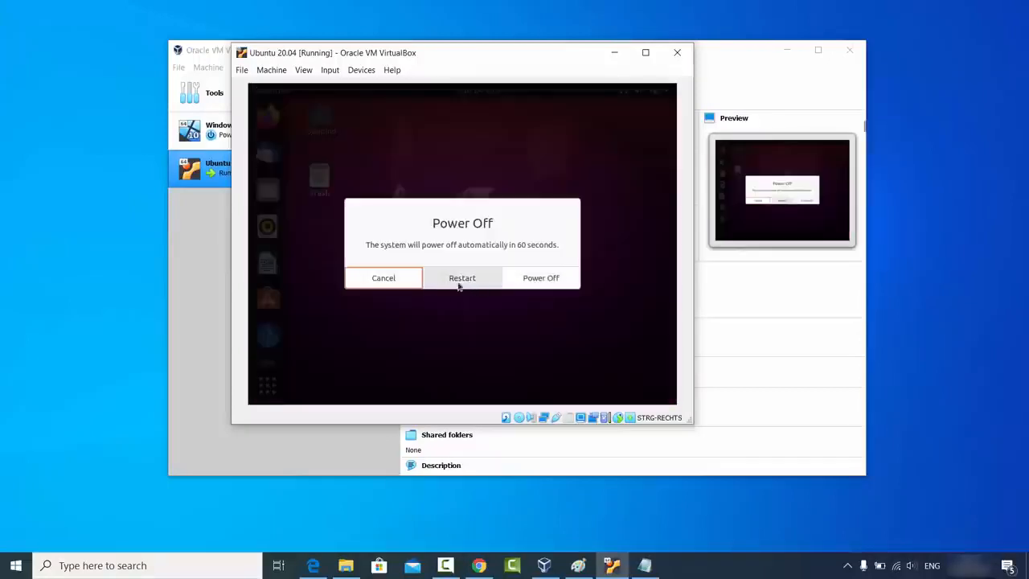
click(539, 283)
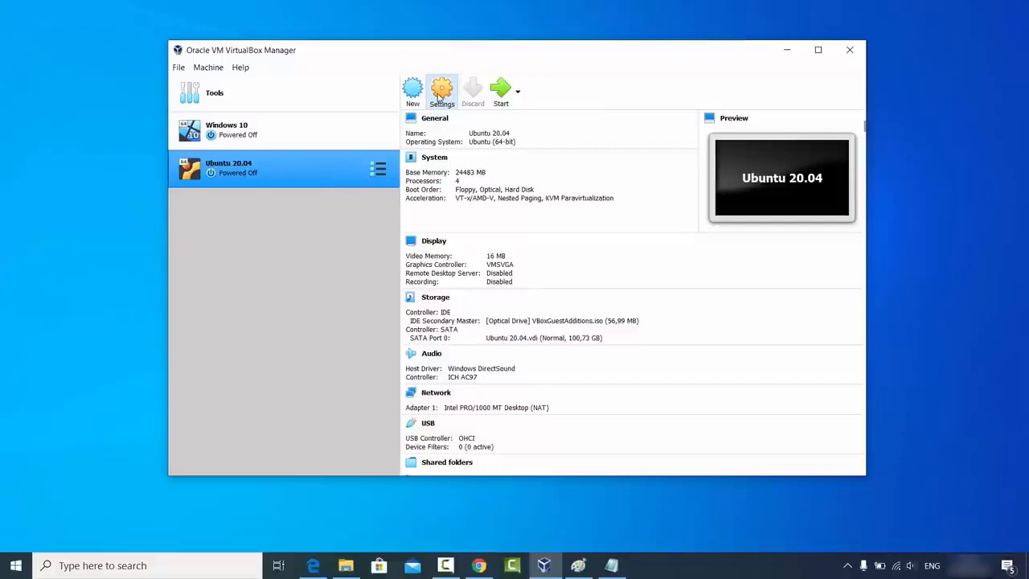
click(442, 95)
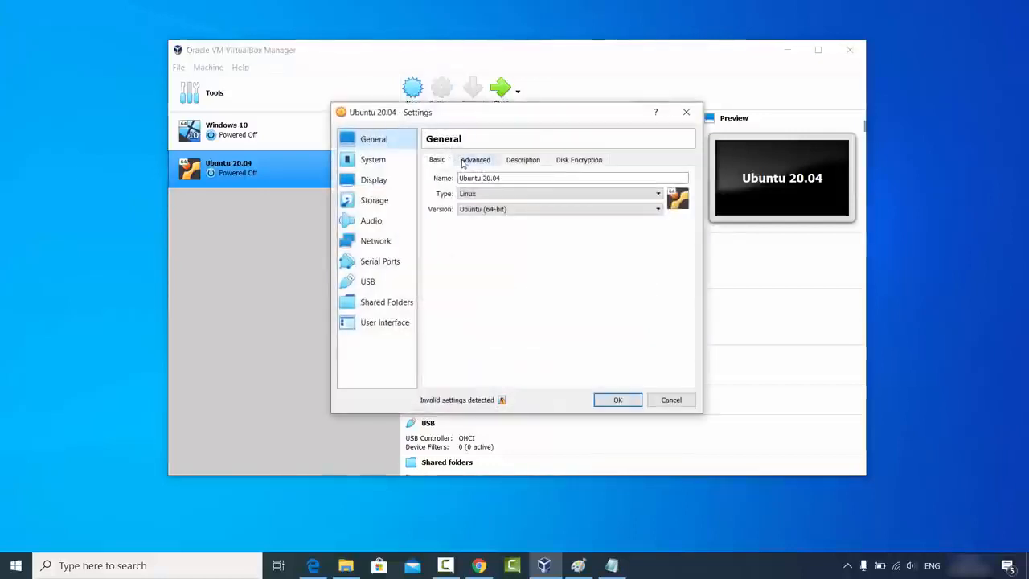
click(474, 160)
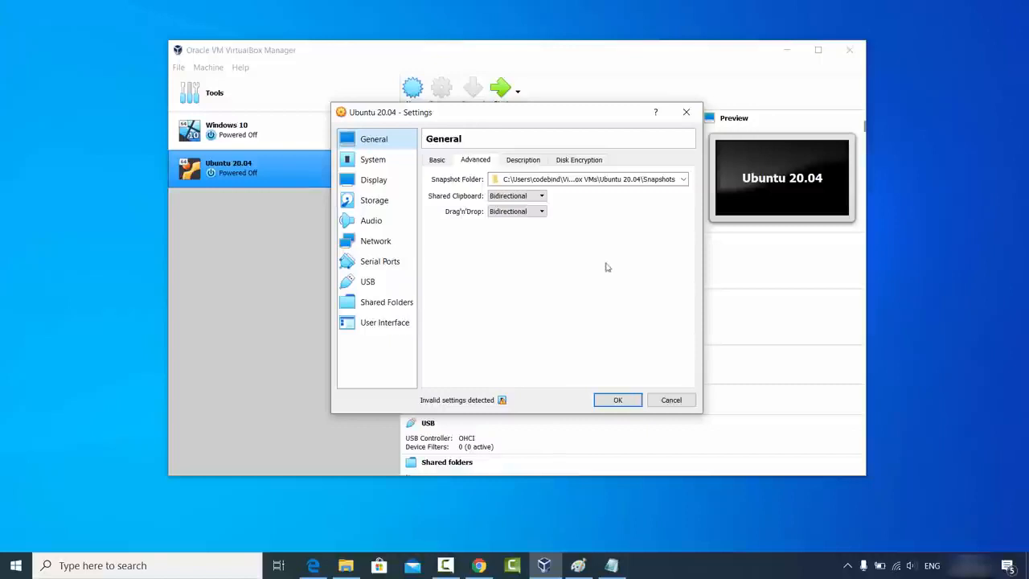
click(659, 401)
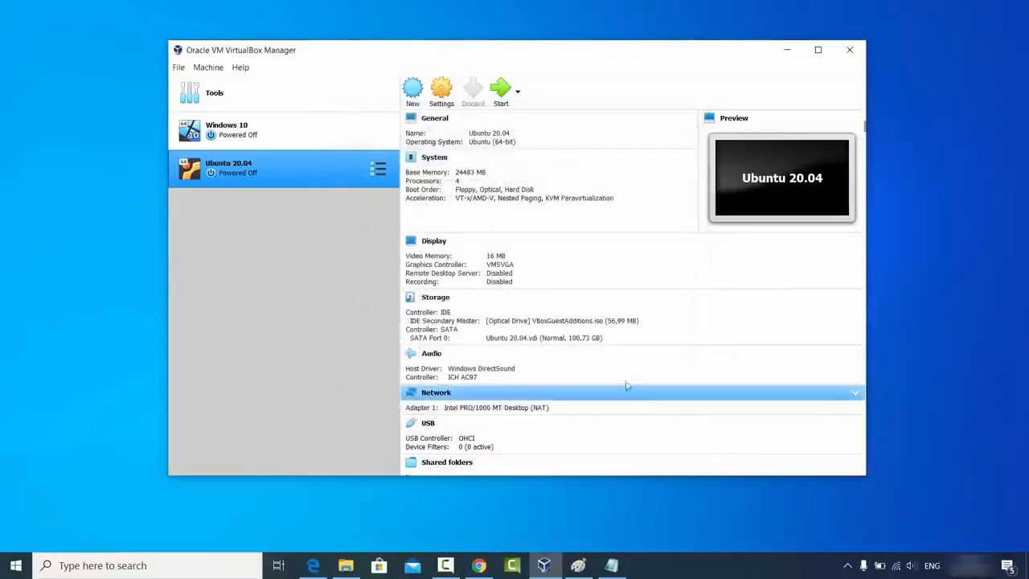
Step: Start the Ubuntu 20.04 VM, log in with the password, then resize and maximise its window
click(498, 98)
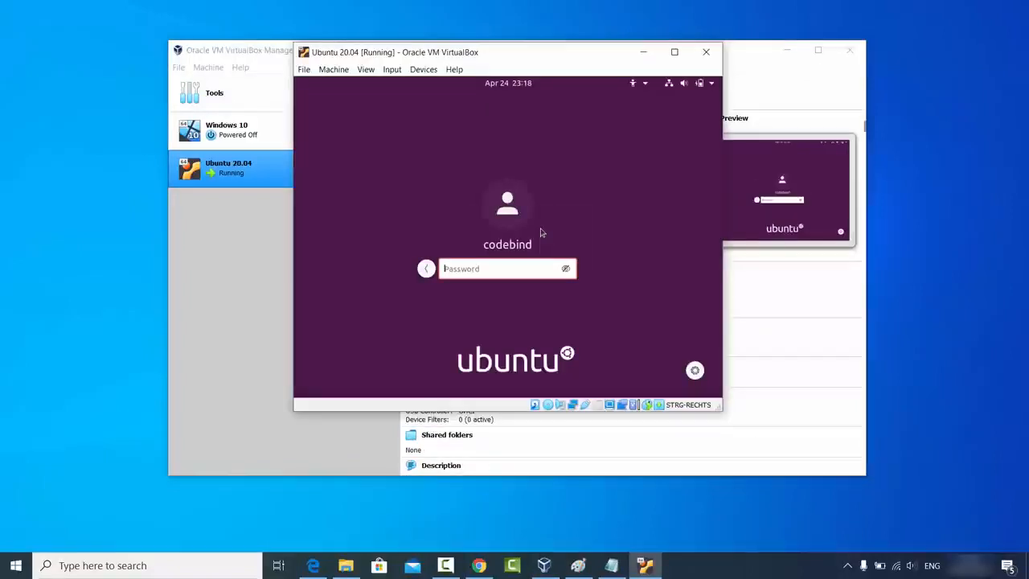
text(password)
key(Return)
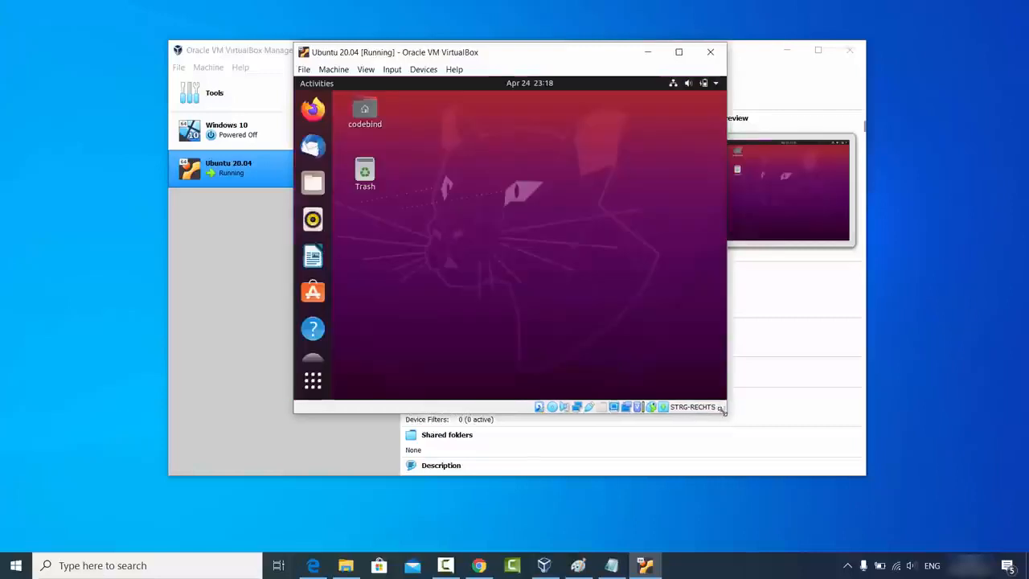
drag(722, 409, 829, 456)
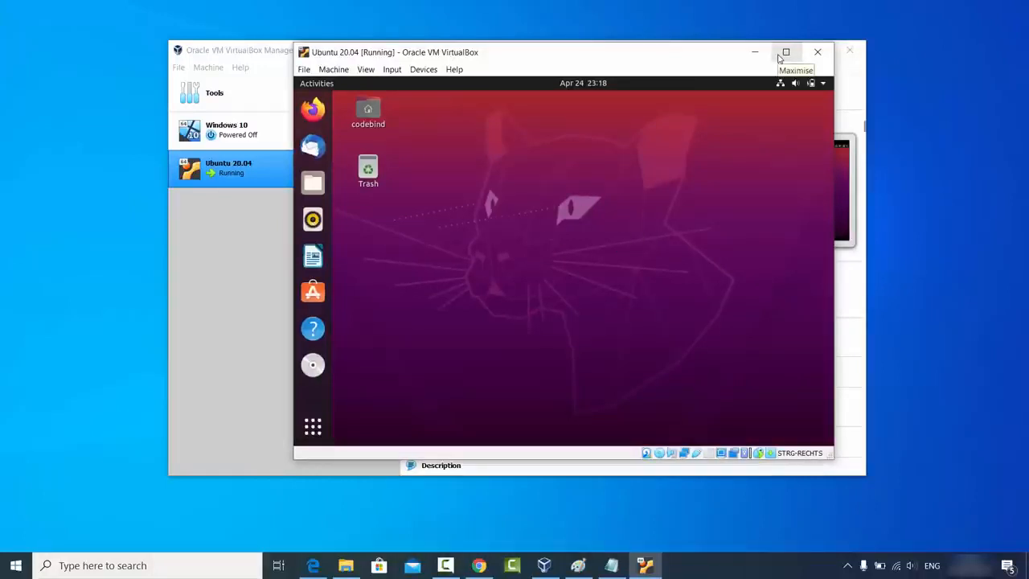
click(779, 55)
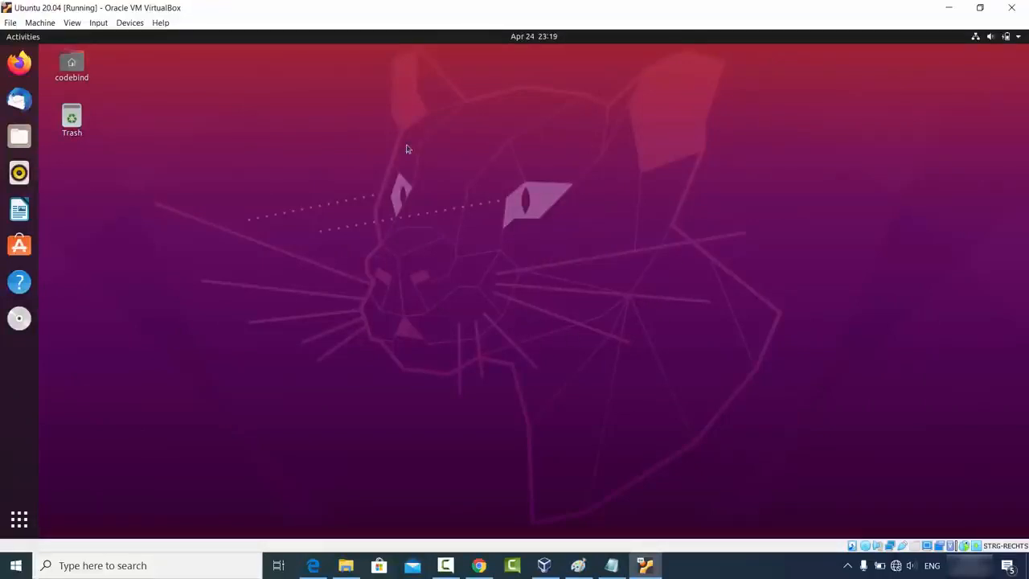
Step: Open maximised Firefox in the guest and load the virtualbox.org Downloads URL copied from host Chrome
click(21, 63)
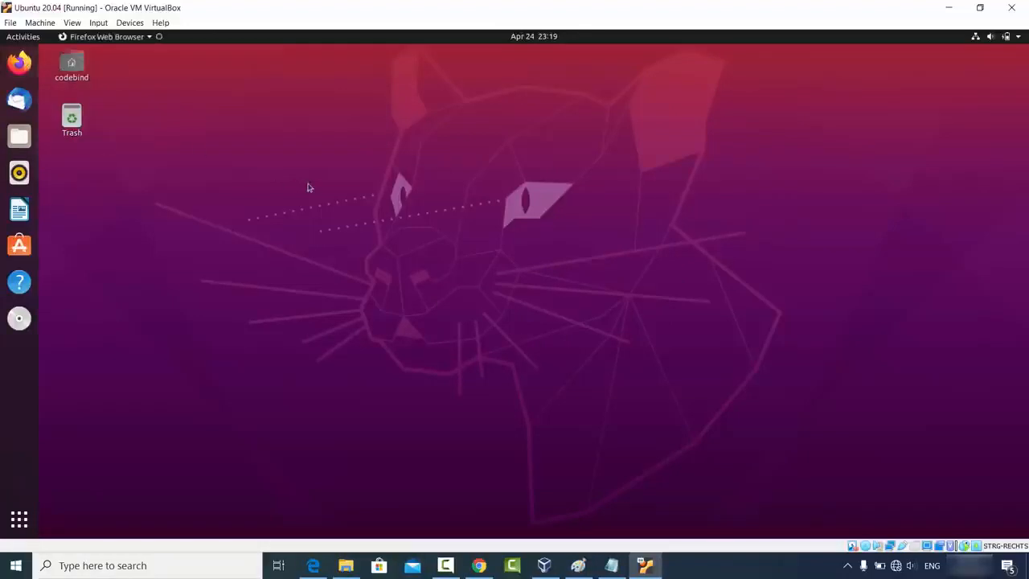
click(505, 121)
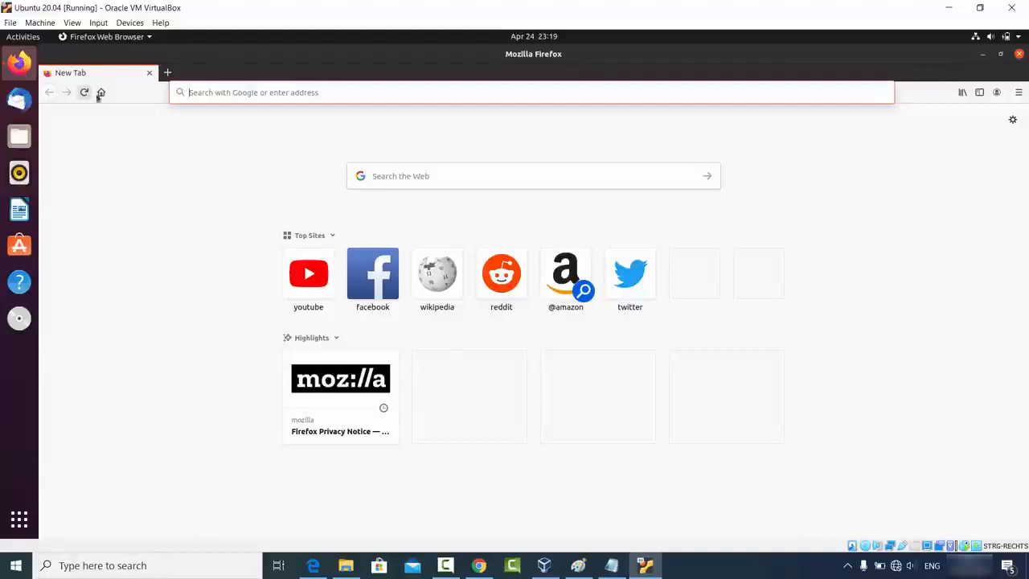
click(478, 565)
click(241, 39)
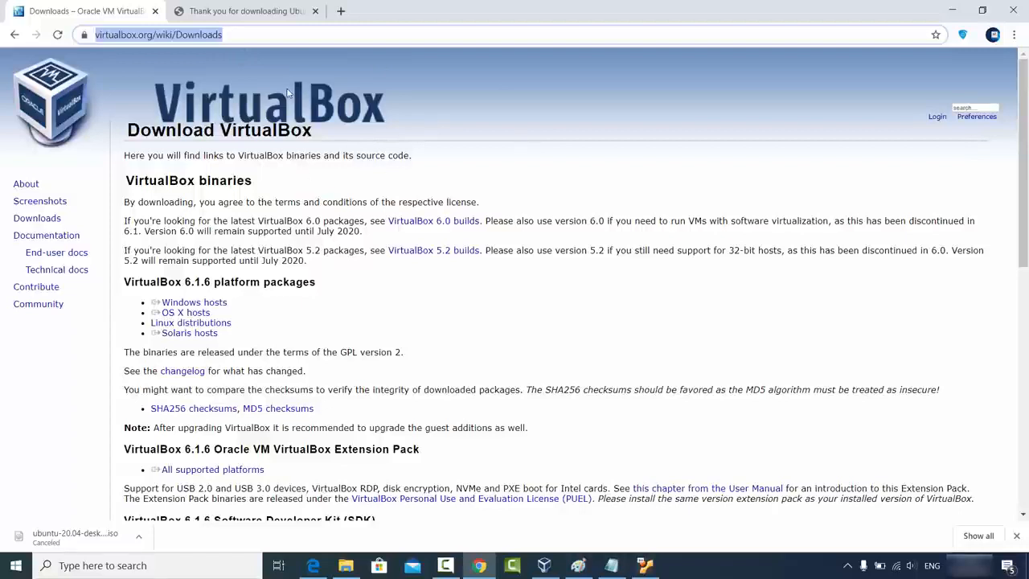
click(952, 10)
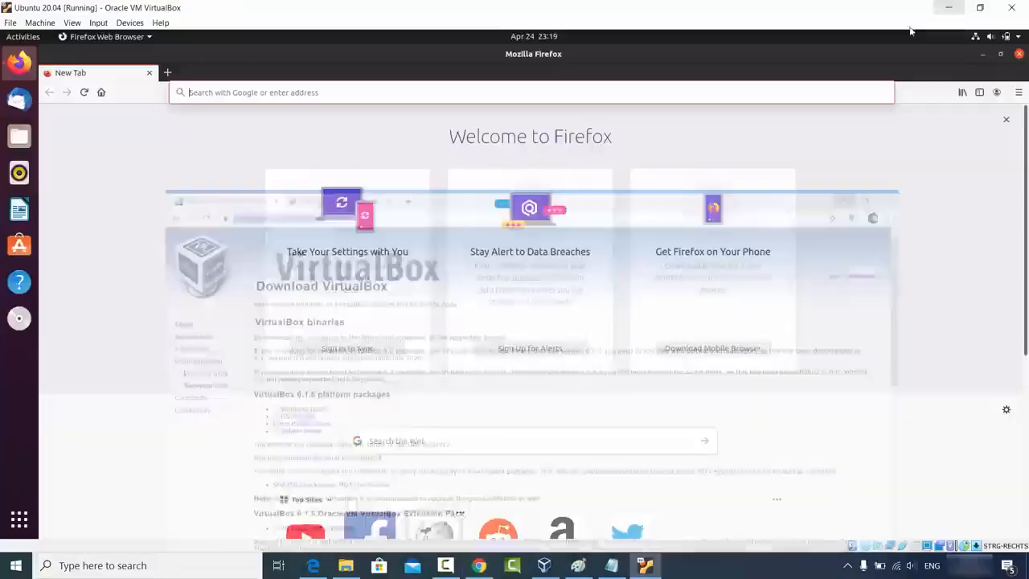
click(321, 94)
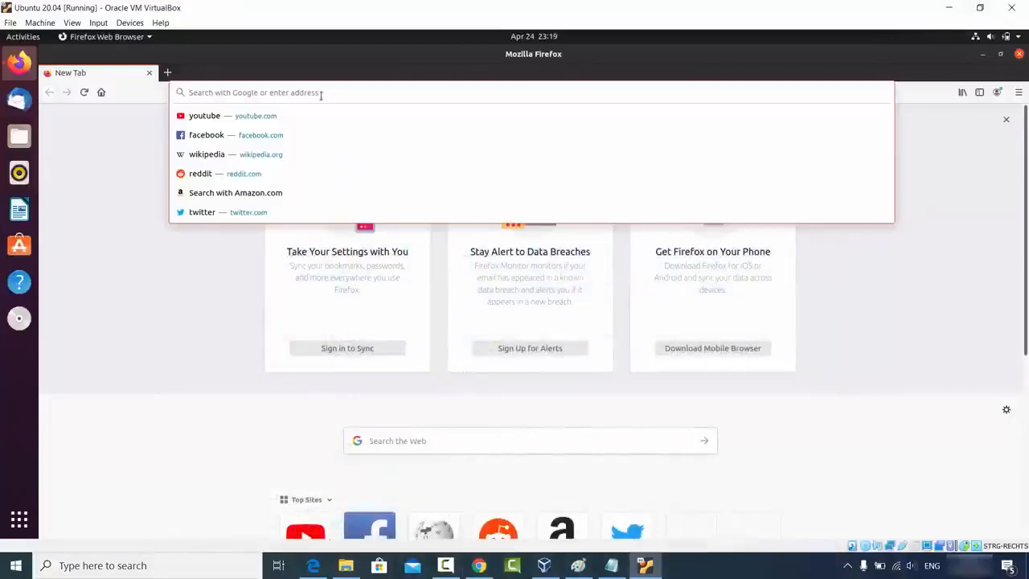
key(ctrl+v)
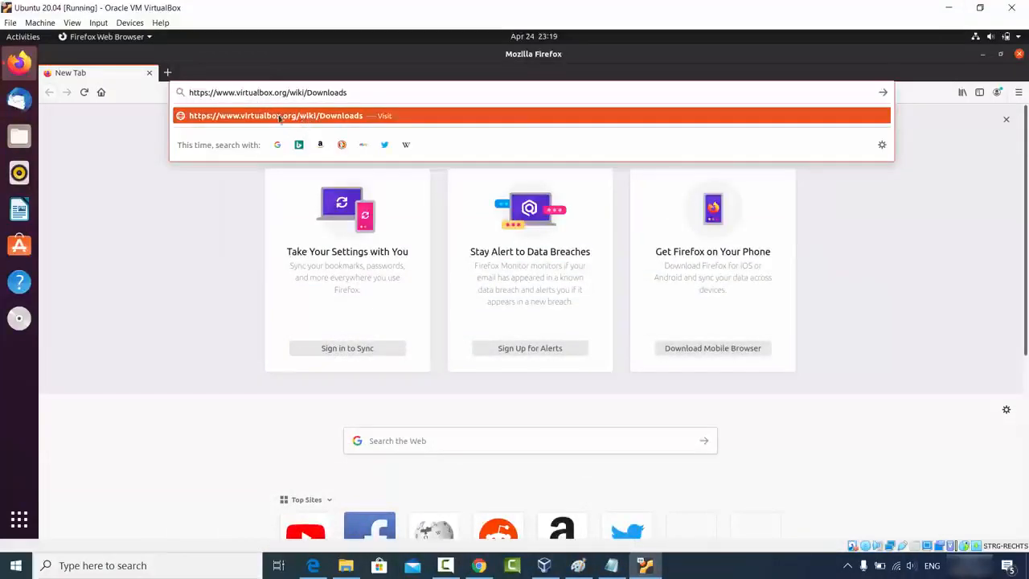
click(306, 121)
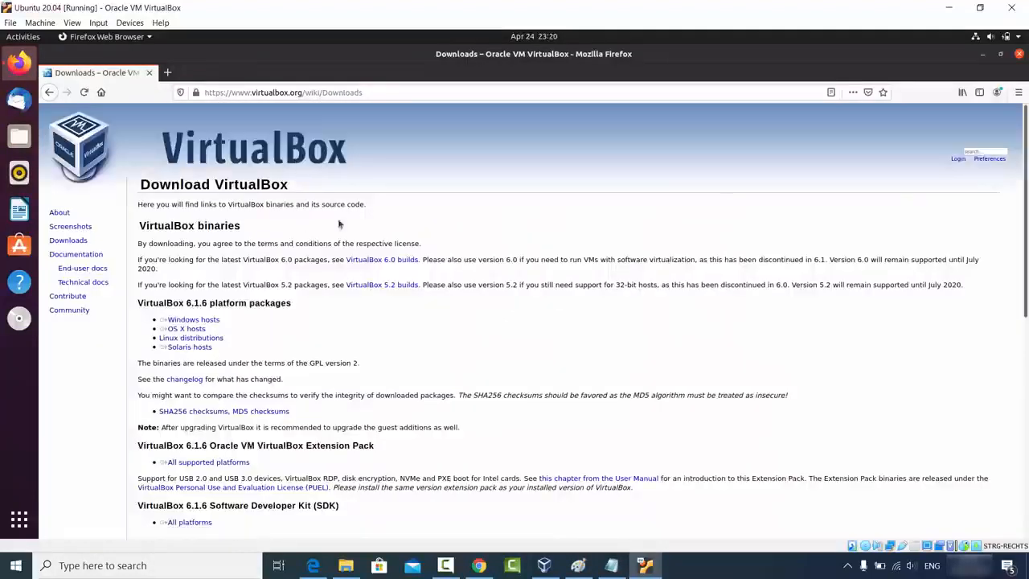
Step: Select the 'VirtualBox binaries' heading on the page in guest Firefox
click(392, 92)
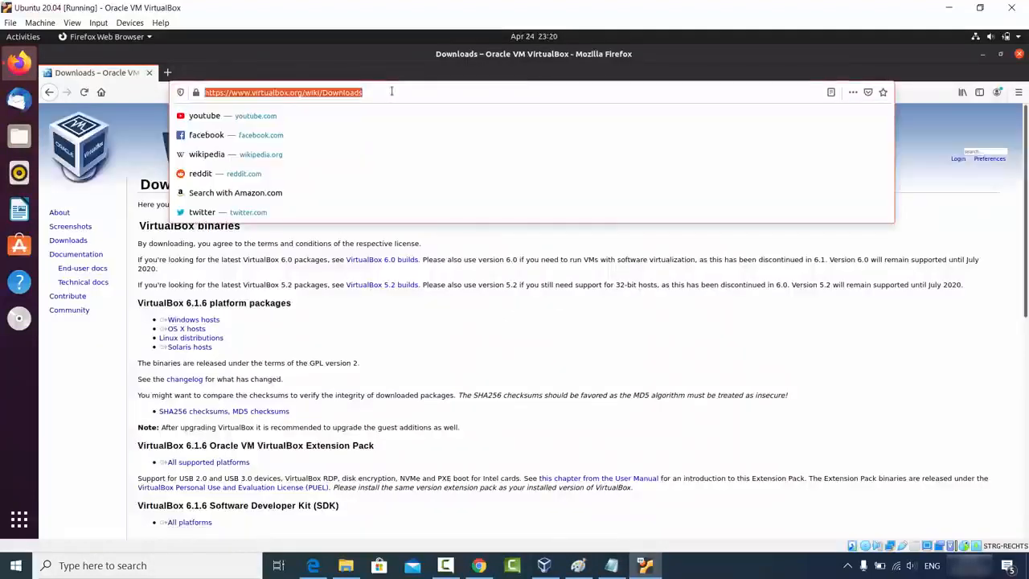
click(306, 282)
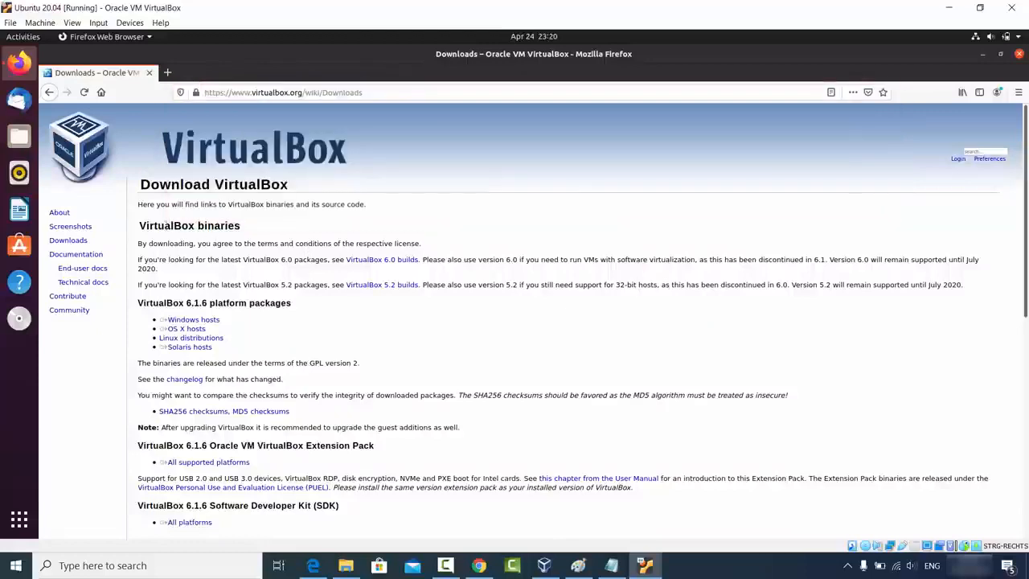
drag(139, 225, 277, 229)
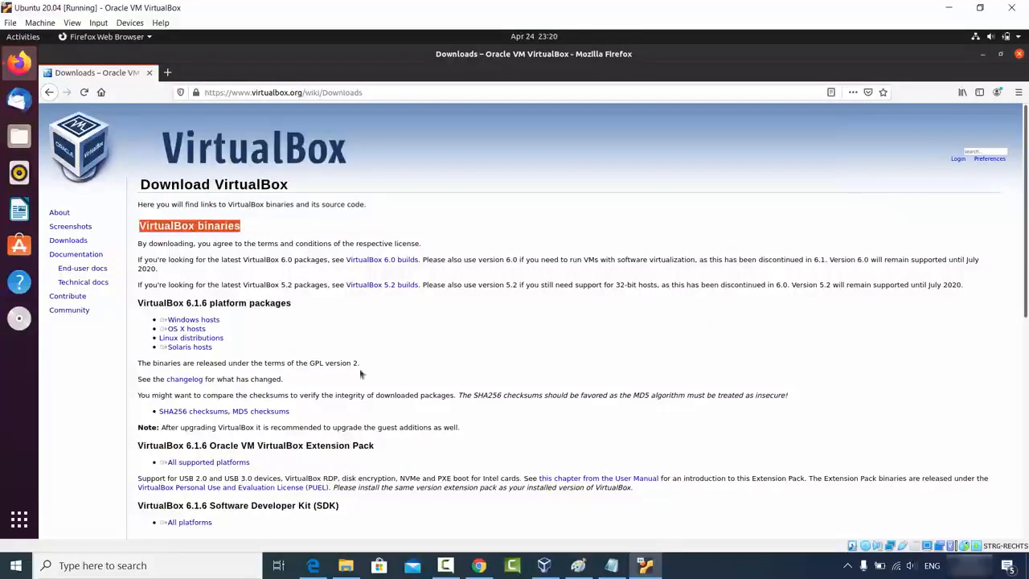
Step: Paste 'VirtualBox binaries' into a new host Chrome tab, then minimise Chrome and guest Firefox
click(476, 565)
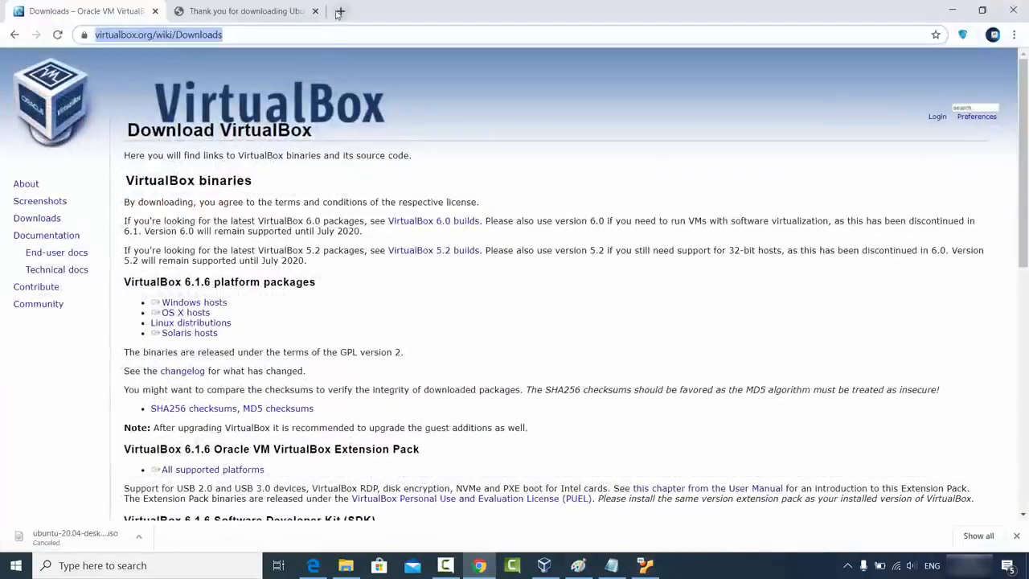
click(340, 12)
key(ctrl+v)
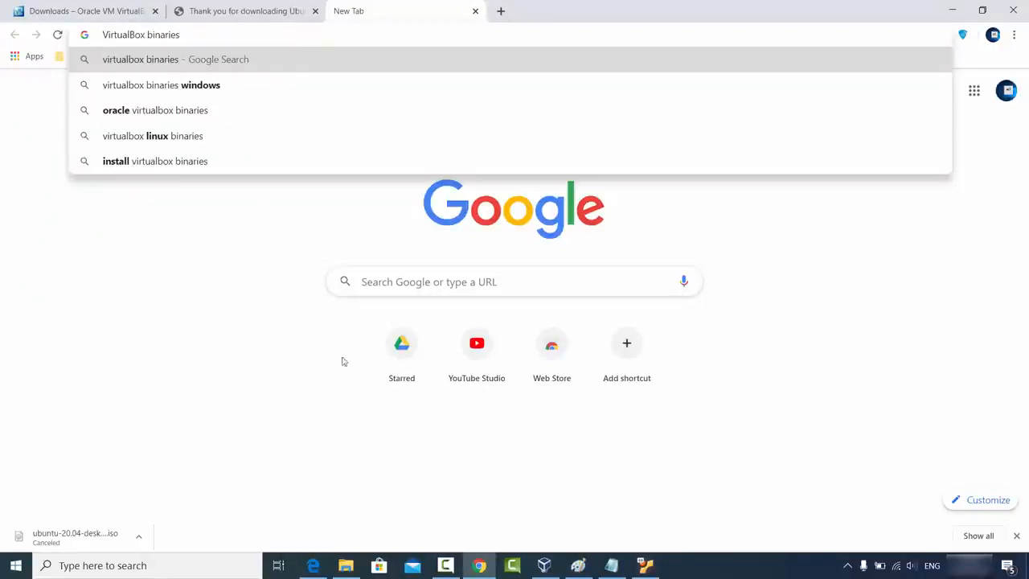
click(256, 300)
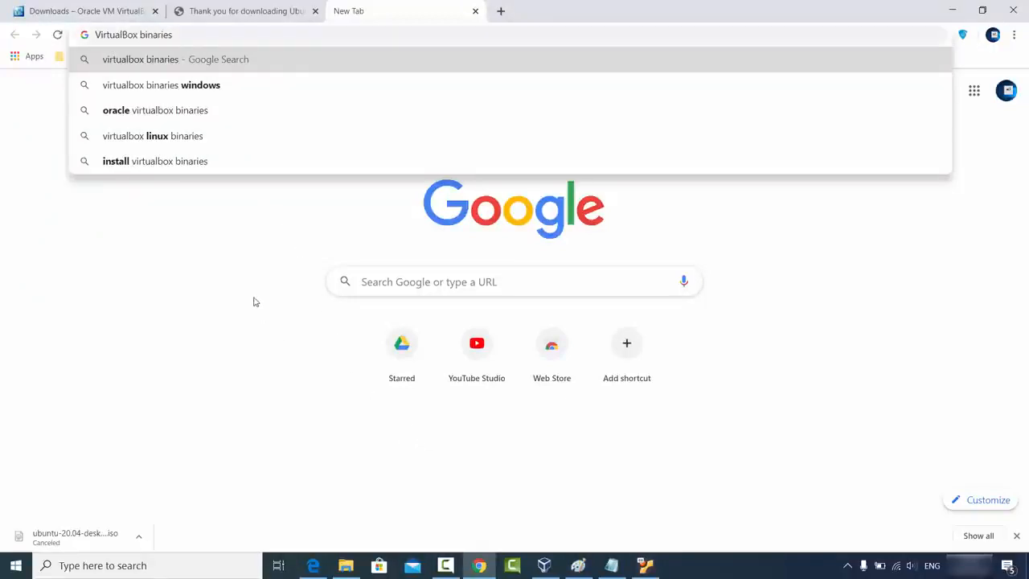
click(953, 10)
click(981, 53)
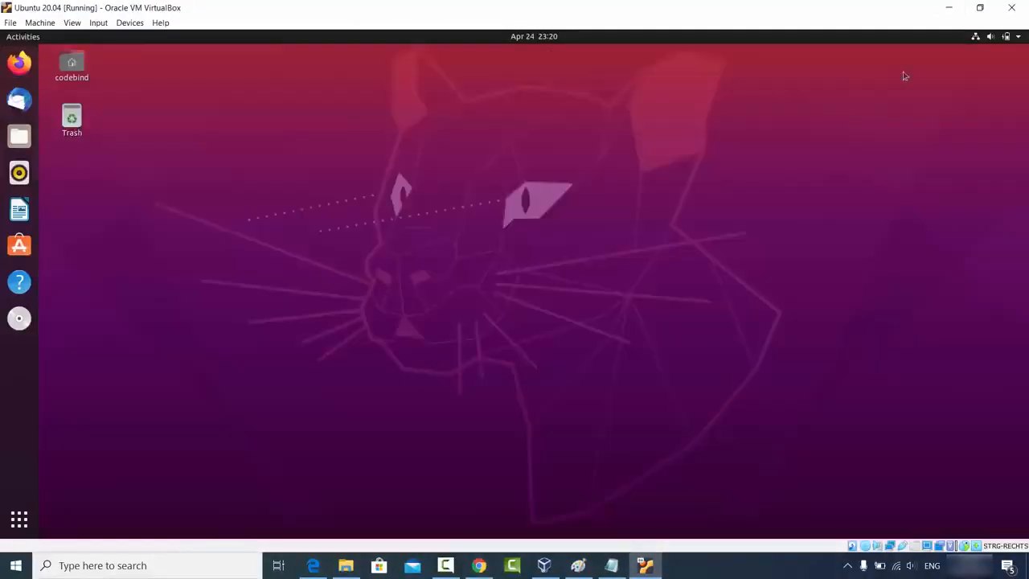